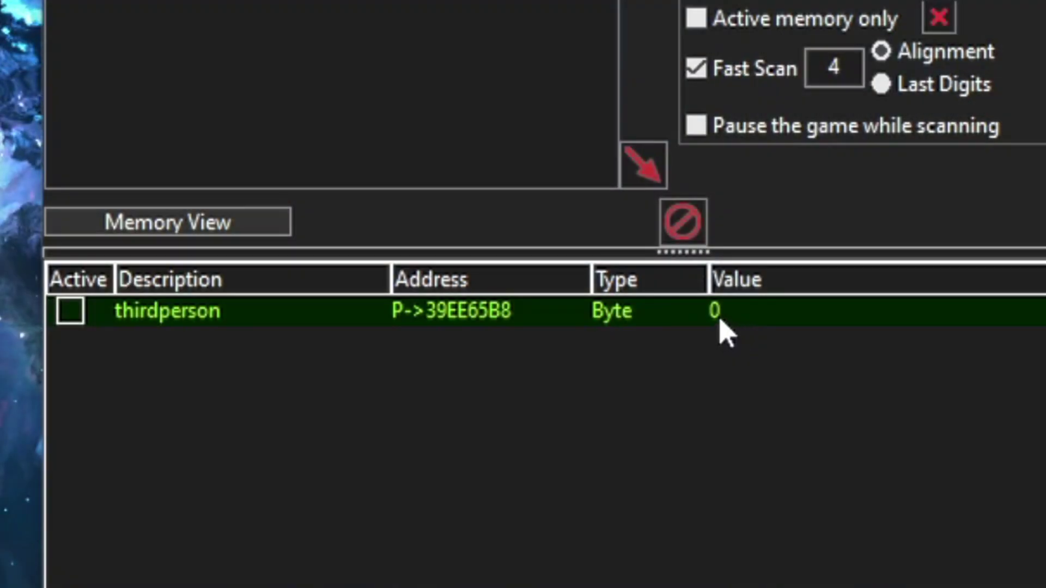
Step: Switch the thirdperson entry's value to 0 and back to 1 in the Cheat Engine address list
{"action": "double_click", "coordinate": [717, 314]}
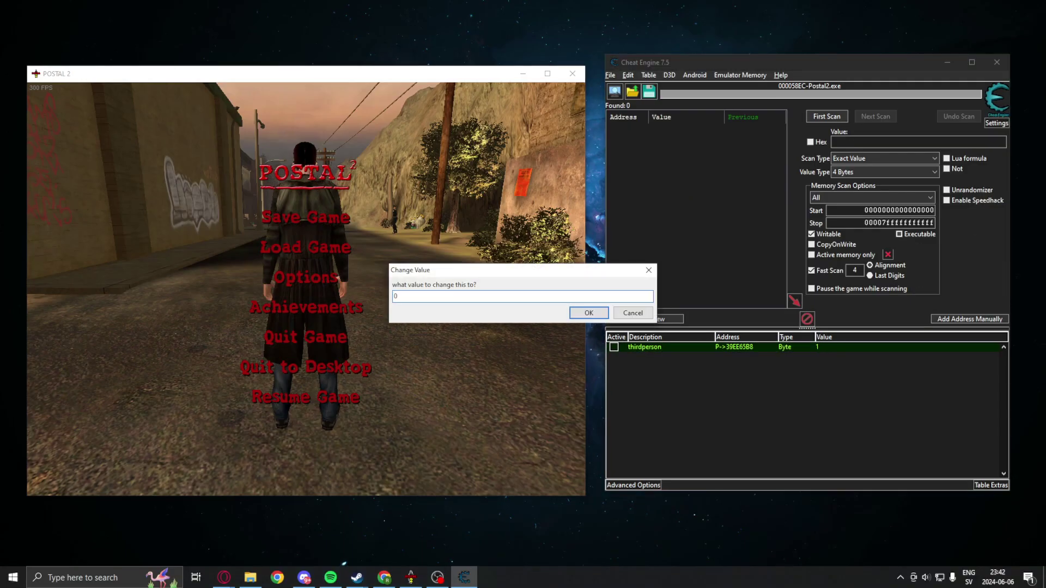
{"action": "key", "text": "Return"}
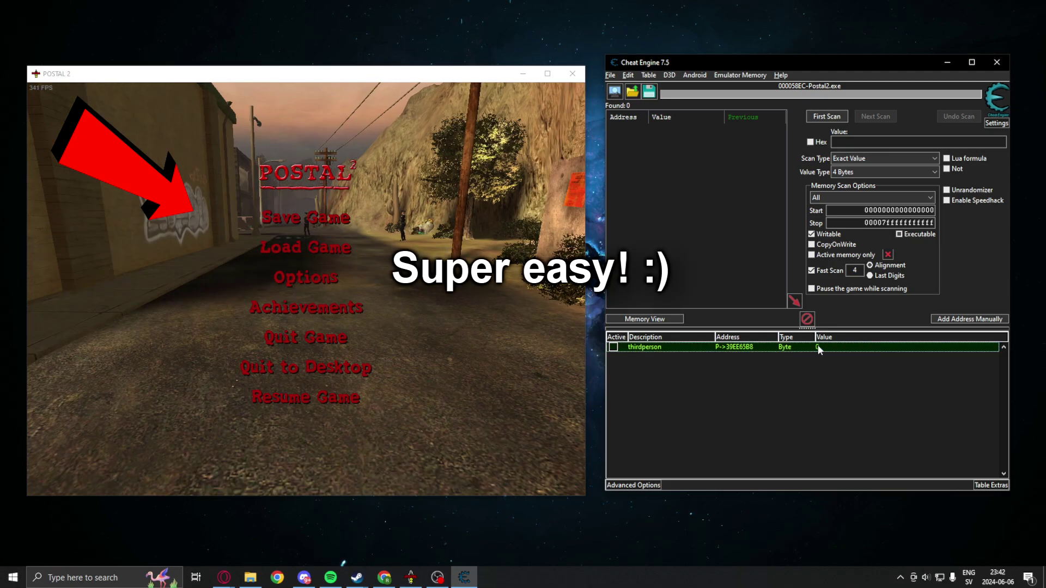
{"action": "type", "text": "1"}
{"action": "key", "text": "Return"}
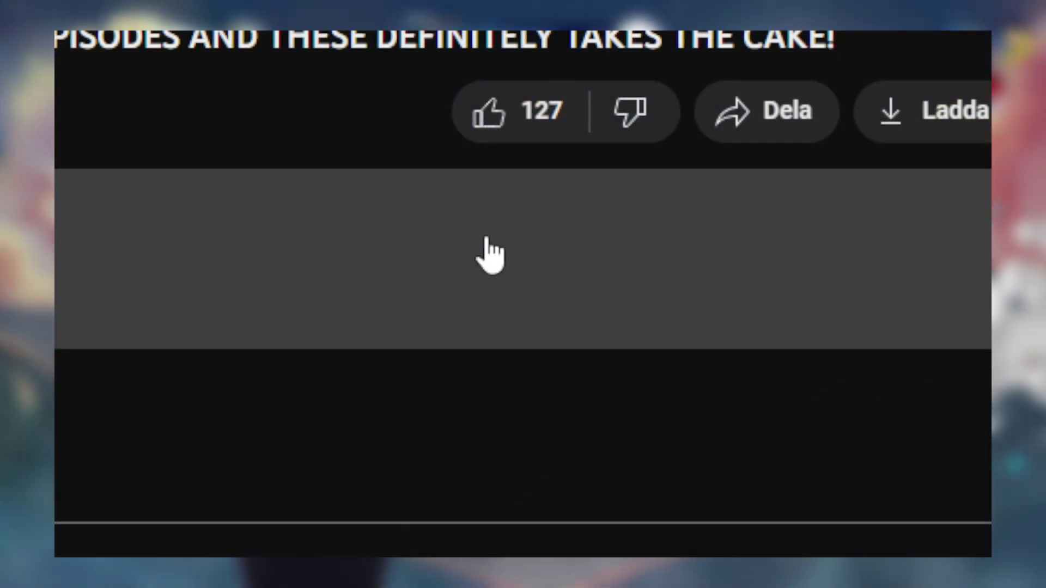
Step: Like the YouTube video and write a comment asking for a video on no spread
{"action": "left_click", "coordinate": [489, 112]}
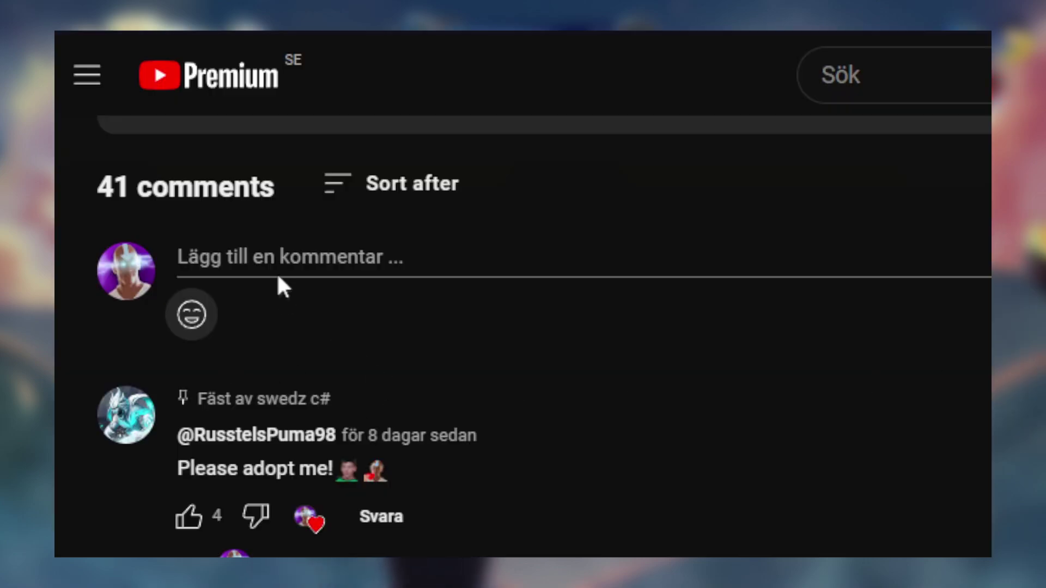
{"action": "left_click", "coordinate": [278, 259]}
{"action": "type", "text": "Please Swedz make a video on no spread! !!"}
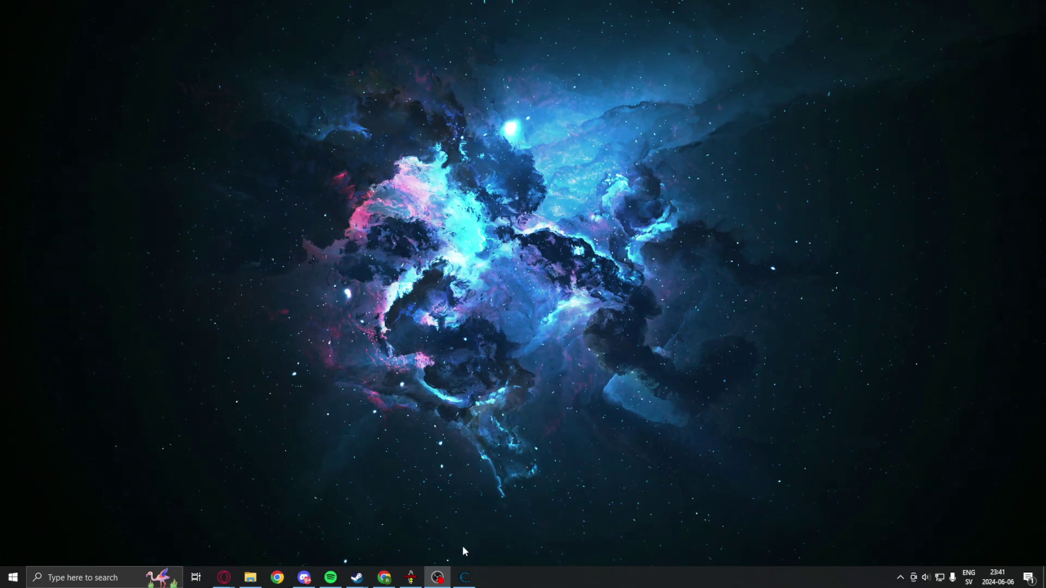
Step: Bring up Postal 2 and Cheat Engine and place their windows side by side
{"action": "left_click", "coordinate": [417, 577]}
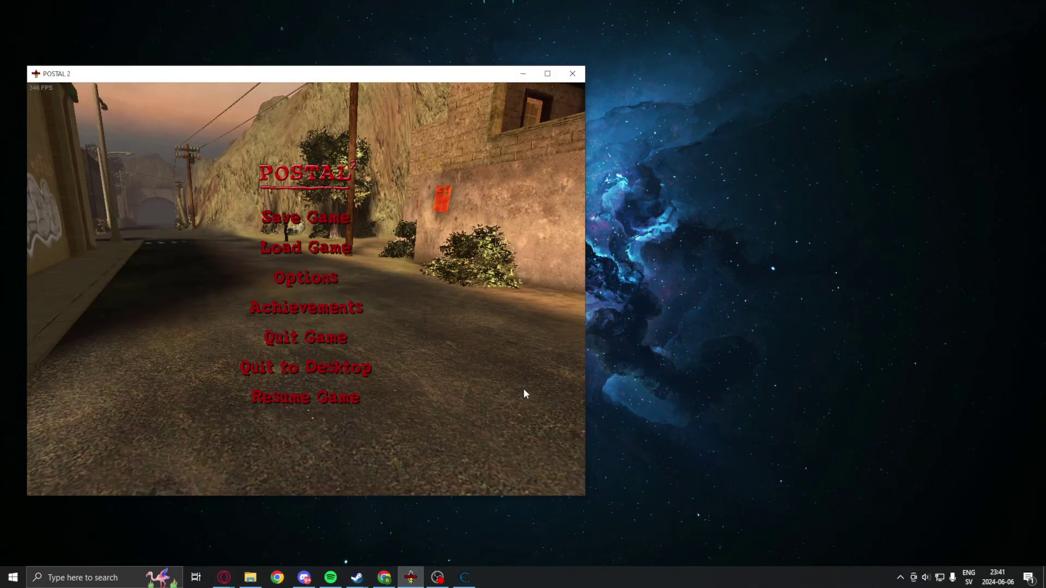
{"action": "key", "text": "alt+Tab"}
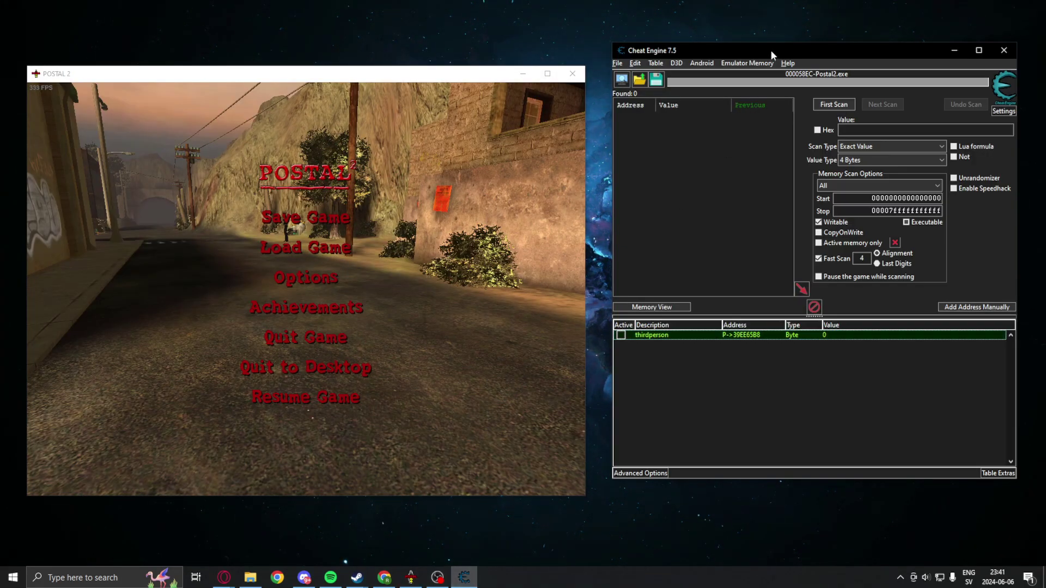
{"action": "left_click_drag", "start_coordinate": [770, 50], "coordinate": [763, 62]}
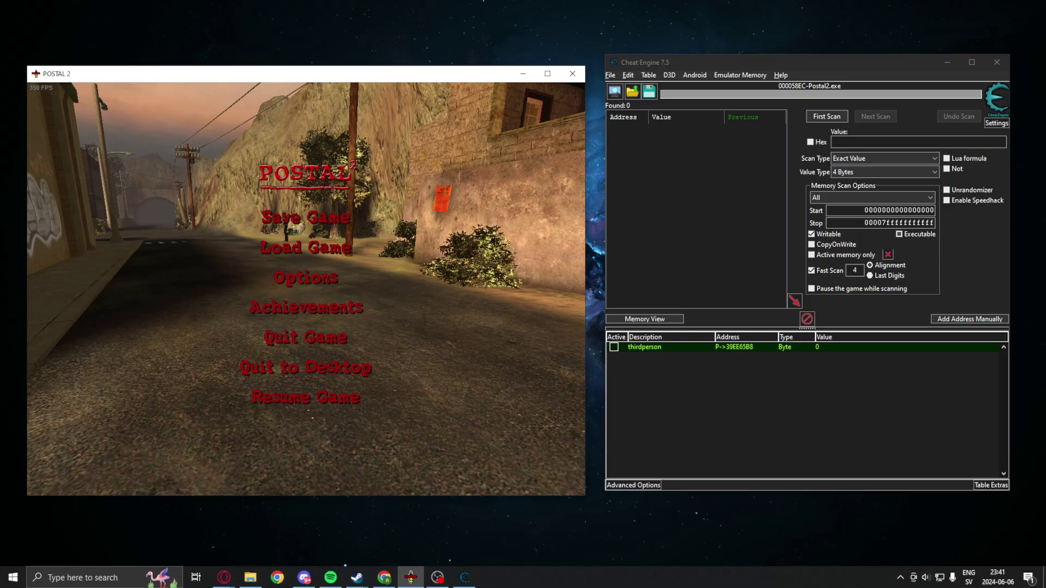
Step: Resume the game, walk along the street to examine the first-person view, and pause it
{"action": "key", "text": "Escape"}
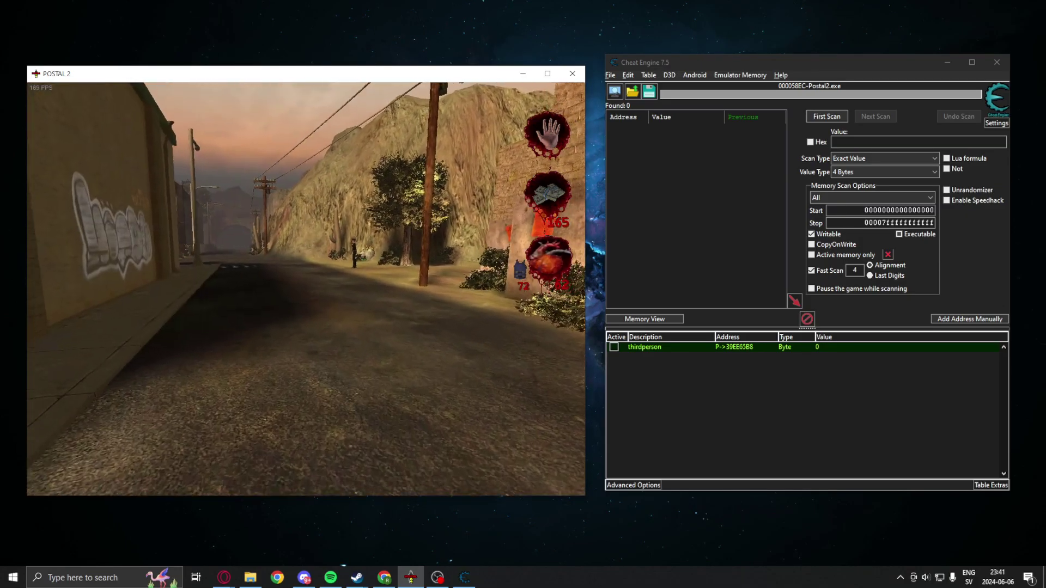
{"action": "left_click", "coordinate": [306, 289]}
{"action": "key", "text": "w"}
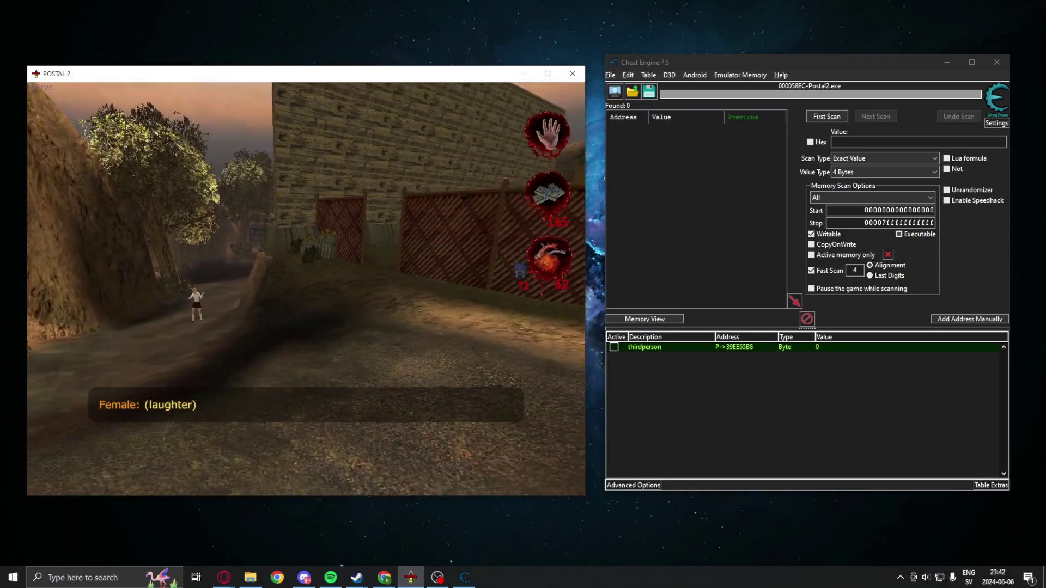
{"action": "key", "text": "Escape"}
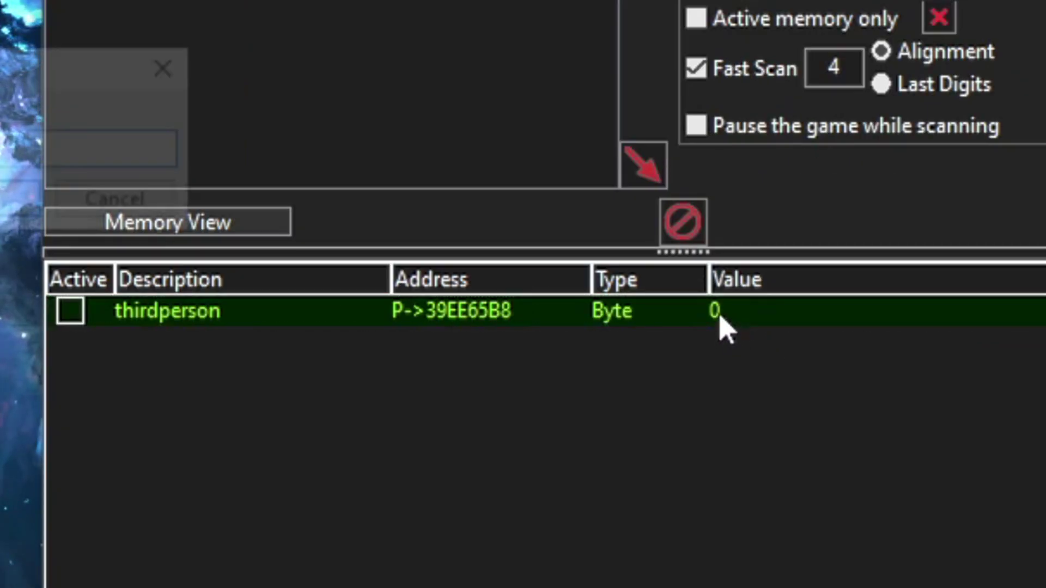
Step: Set the thirdperson entry's value to 1 in Cheat Engine
{"action": "double_click", "coordinate": [721, 322]}
{"action": "type", "text": "1"}
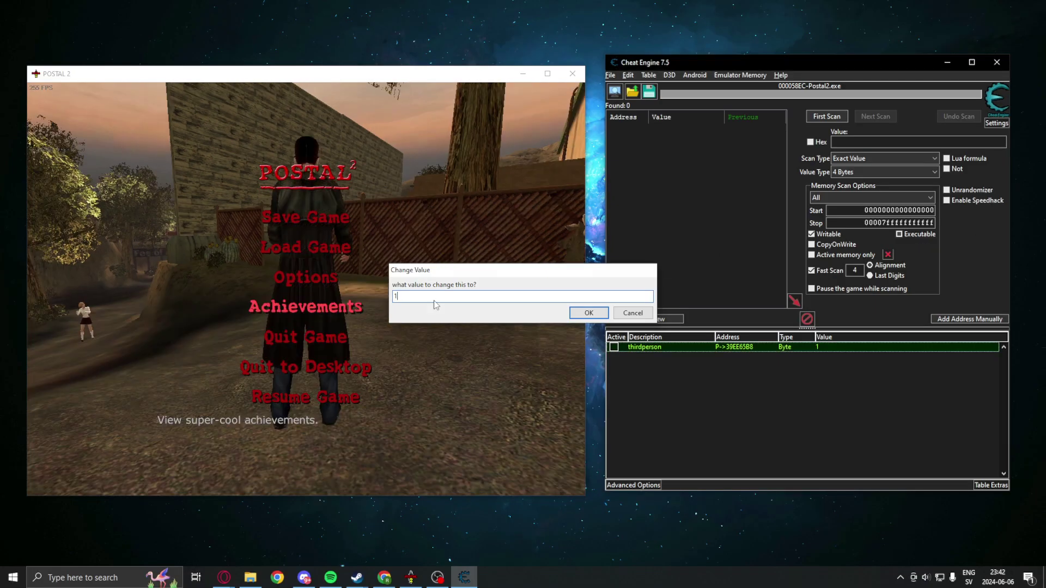
{"action": "key", "text": "Return"}
Step: Resume the game, walk and jump along the road to check the third-person camera, and pause it
{"action": "left_click", "coordinate": [300, 320]}
{"action": "key", "text": "Escape"}
{"action": "key", "text": "w"}
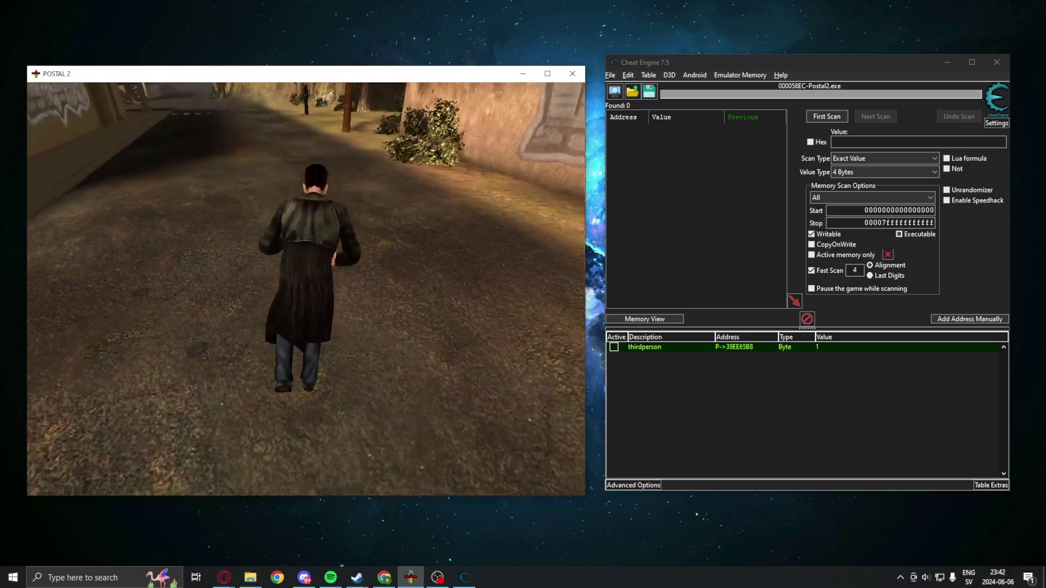
{"action": "key", "text": "space"}
{"action": "key", "text": "w"}
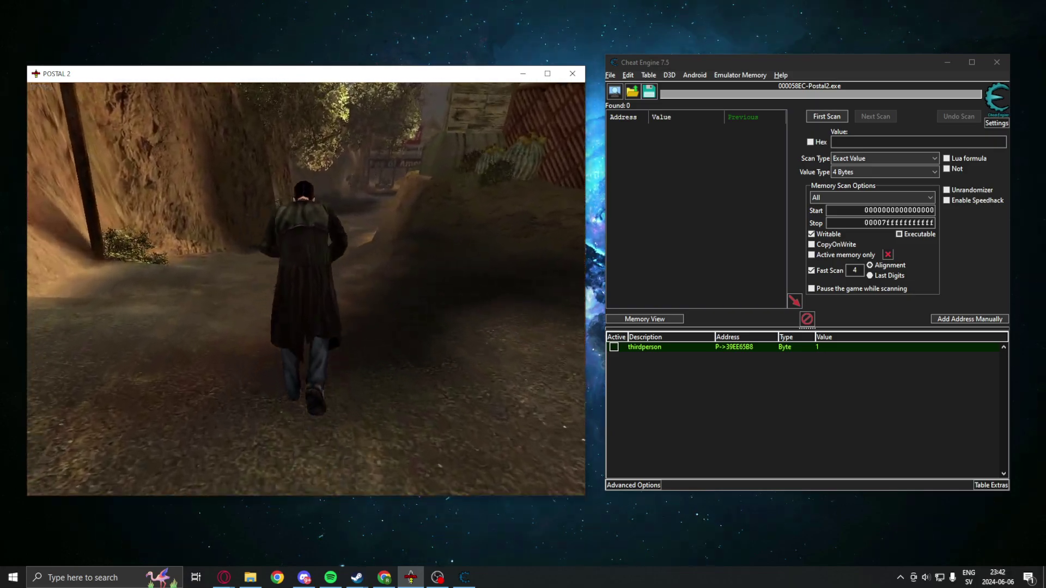
{"action": "key", "text": "w"}
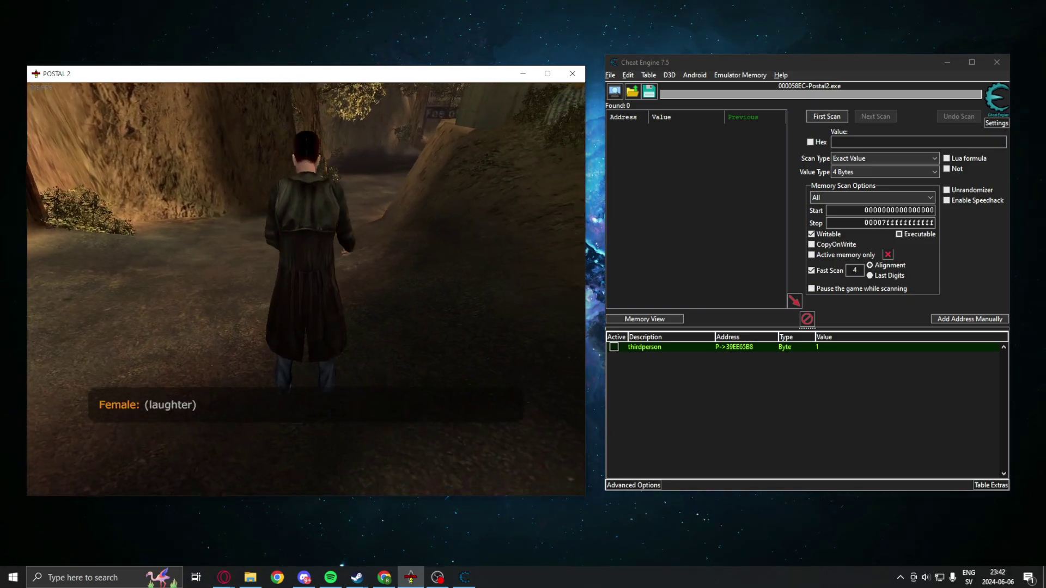
{"action": "key", "text": "Escape"}
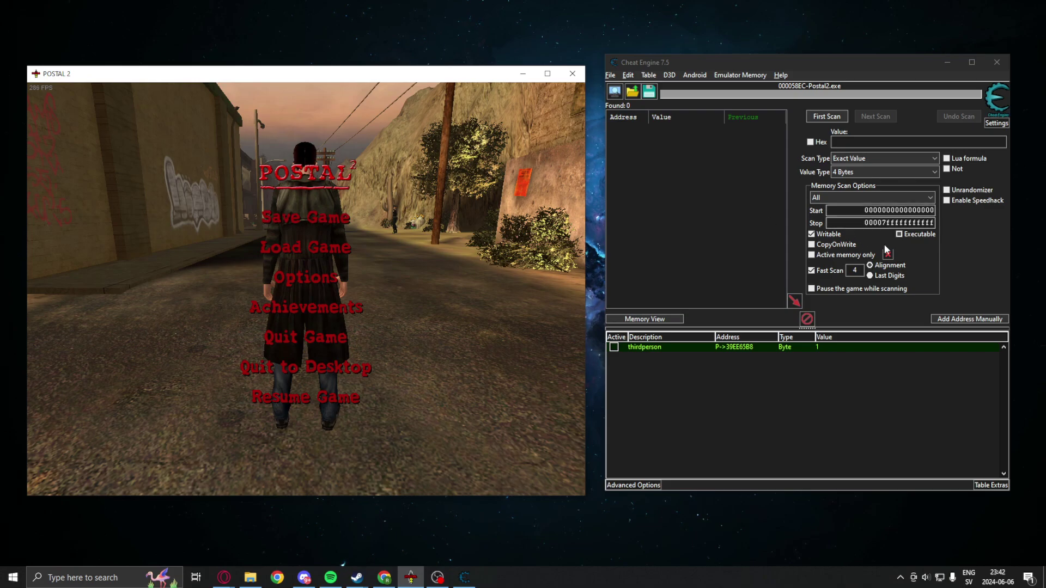
Step: Set the thirdperson value to 0 and back to 1 to compare both camera views in the paused game
{"action": "double_click", "coordinate": [820, 347]}
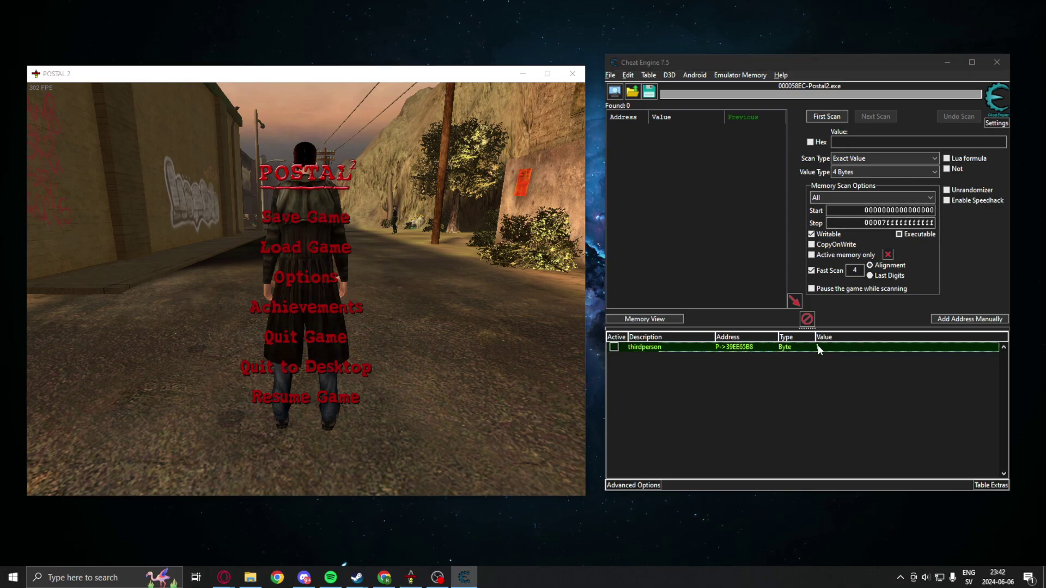
{"action": "key", "text": "Return"}
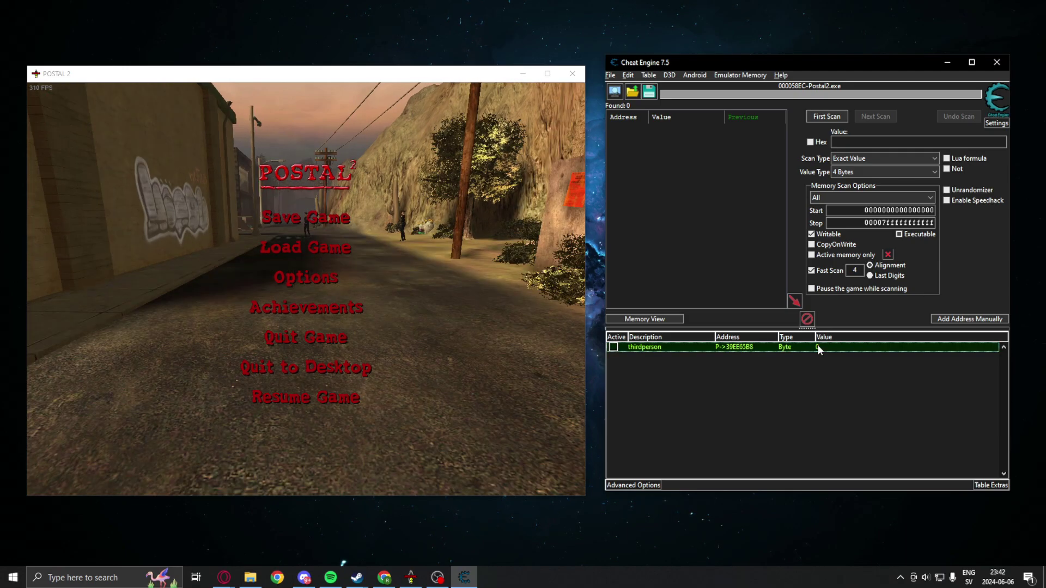
{"action": "key", "text": "Return"}
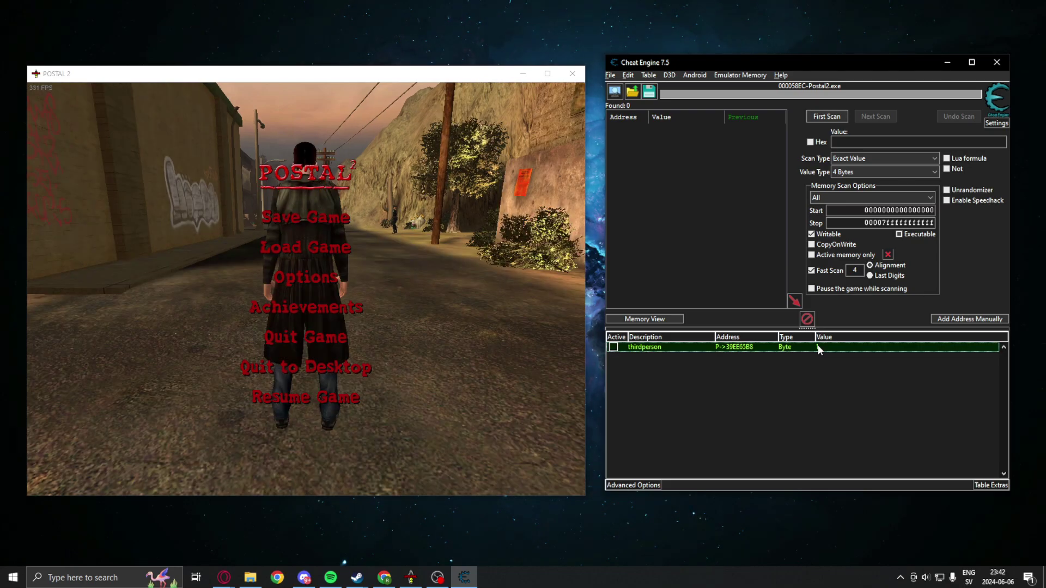
{"action": "left_click_drag", "start_coordinate": [773, 66], "coordinate": [770, 69]}
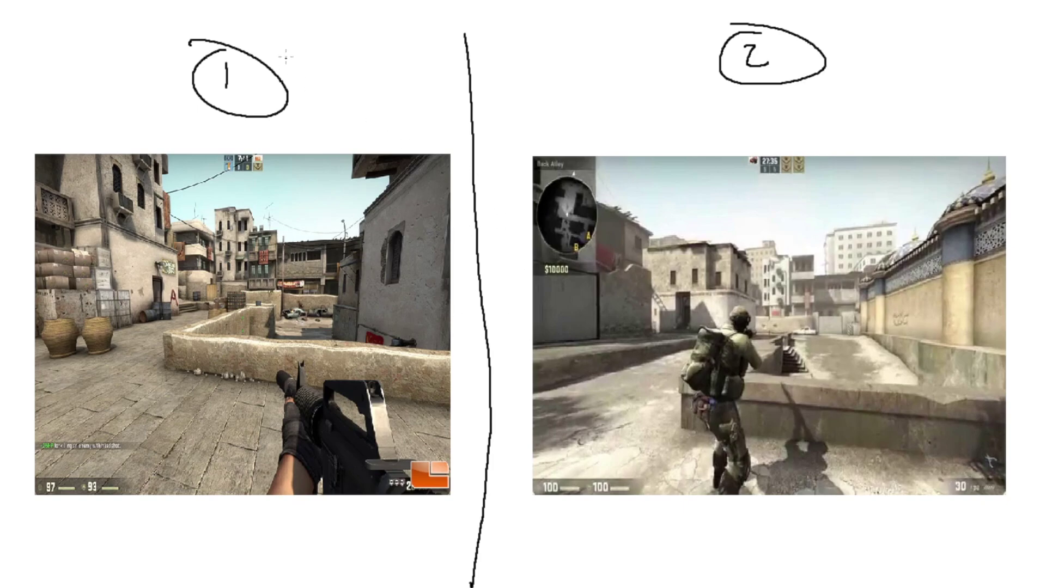
Step: Draw a curved double-headed arrow between labels 1 and 2, a plus sign beside label 2, and a short horizontal stroke beside label 1
{"action": "mouse_move", "coordinate": [289, 52]}
{"action": "left_mouse_down"}
{"action": "mouse_move", "coordinate": [627, 27]}
{"action": "mouse_move", "coordinate": [693, 39]}
{"action": "mouse_move", "coordinate": [660, 55]}
{"action": "left_mouse_up"}
{"action": "left_click_drag", "start_coordinate": [293, 30], "coordinate": [324, 52]}
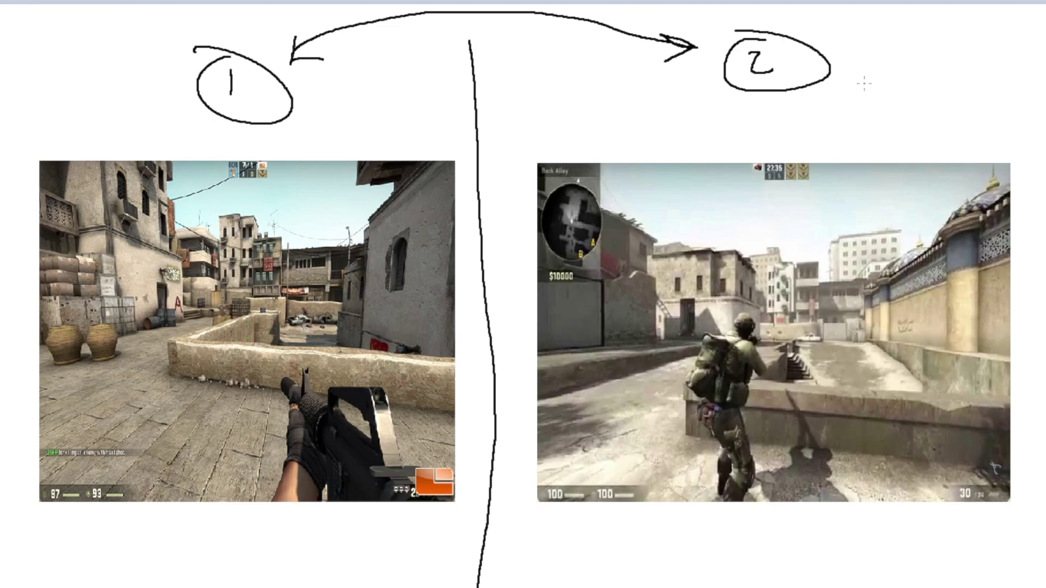
{"action": "mouse_move", "coordinate": [950, 72]}
{"action": "left_mouse_down"}
{"action": "mouse_move", "coordinate": [1000, 70]}
{"action": "mouse_move", "coordinate": [976, 86]}
{"action": "left_mouse_up"}
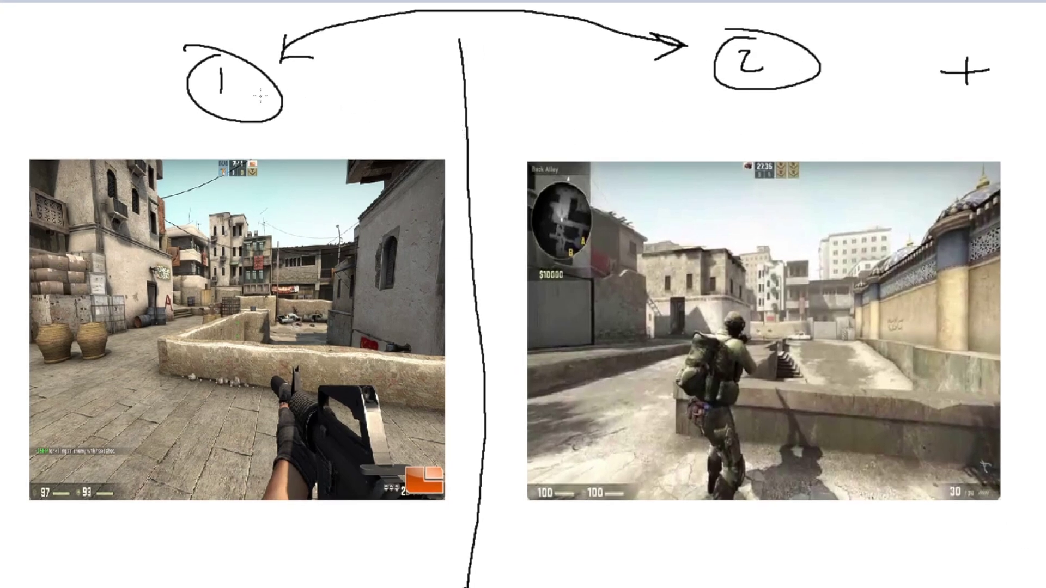
{"action": "mouse_move", "coordinate": [587, 54]}
{"action": "left_mouse_down"}
{"action": "mouse_move", "coordinate": [414, 40]}
{"action": "mouse_move", "coordinate": [361, 65]}
{"action": "mouse_move", "coordinate": [411, 70]}
{"action": "left_mouse_up"}
{"action": "left_click_drag", "start_coordinate": [349, 121], "coordinate": [402, 115]}
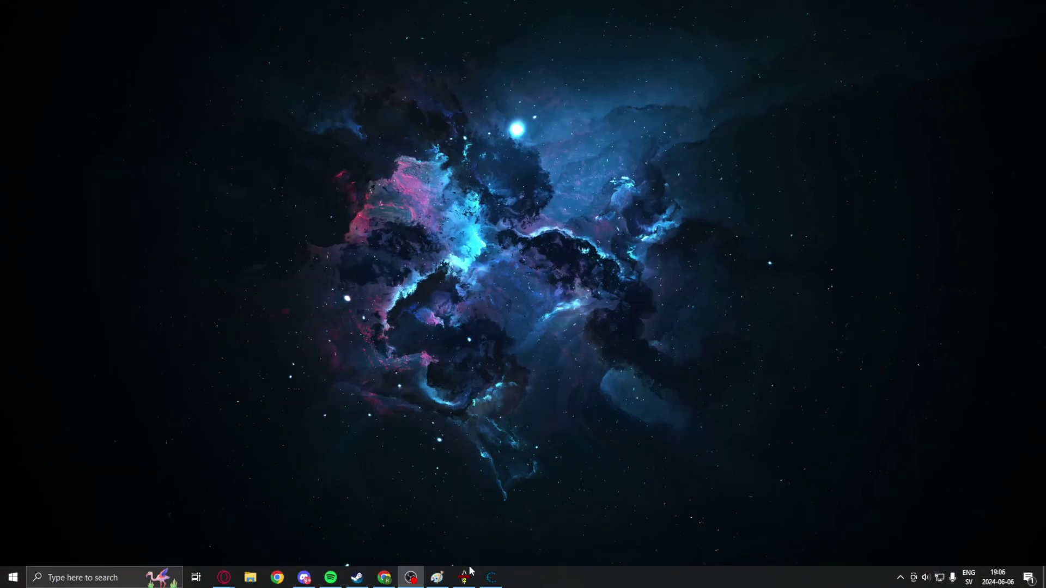
Step: Open the Cheat Engine and Postal 2 windows and move Cheat Engine beside the game
{"action": "left_click", "coordinate": [491, 578]}
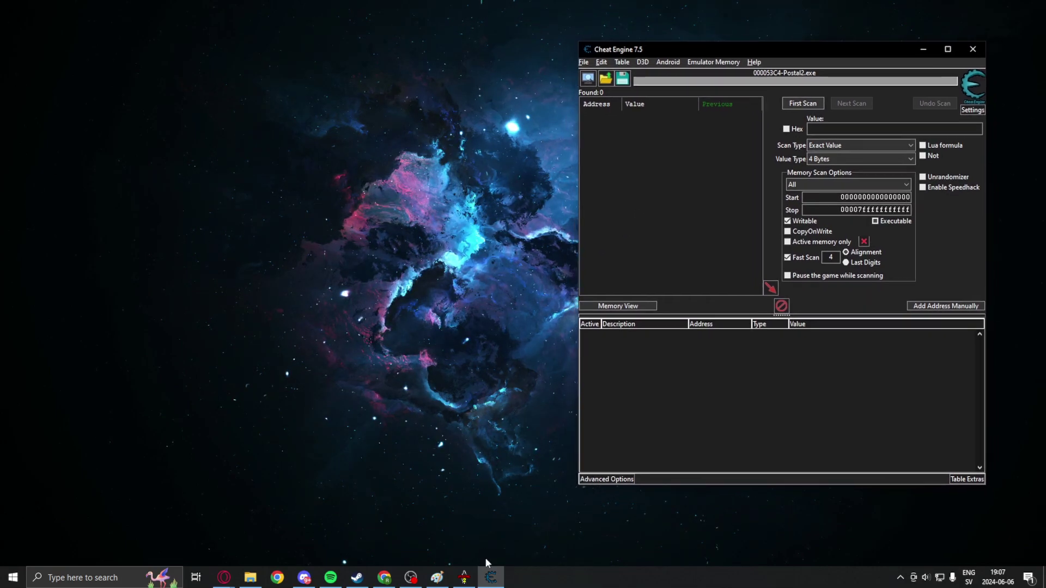
{"action": "left_click", "coordinate": [464, 577]}
{"action": "mouse_move", "coordinate": [640, 53]}
{"action": "left_mouse_down"}
{"action": "mouse_move", "coordinate": [650, 58]}
{"action": "mouse_move", "coordinate": [649, 43]}
{"action": "left_mouse_up"}
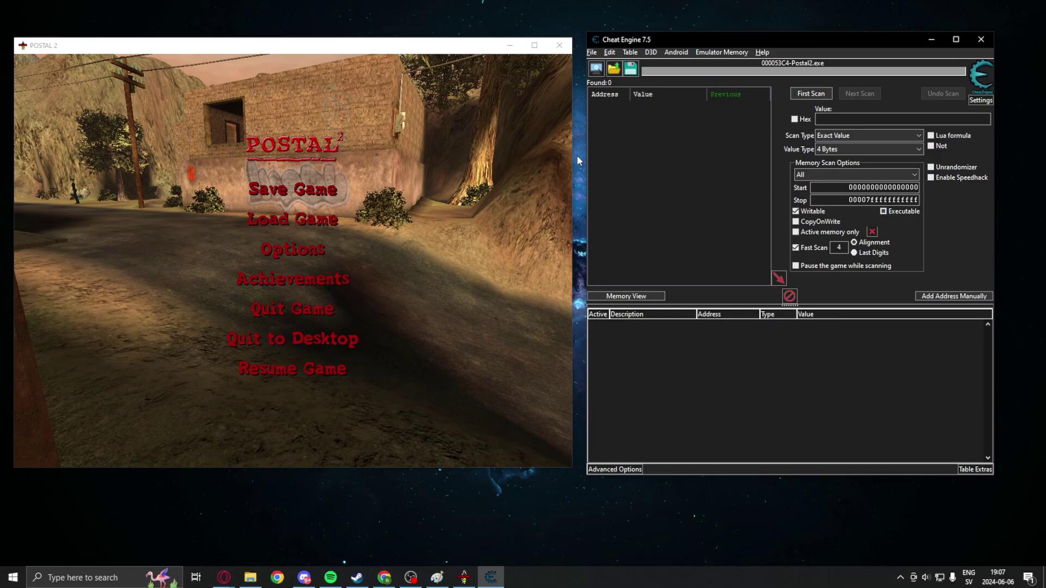
Step: Resume the game, walk from the street through the fence into the yard in first person, and pause it
{"action": "left_click", "coordinate": [457, 126]}
{"action": "key", "text": "Escape"}
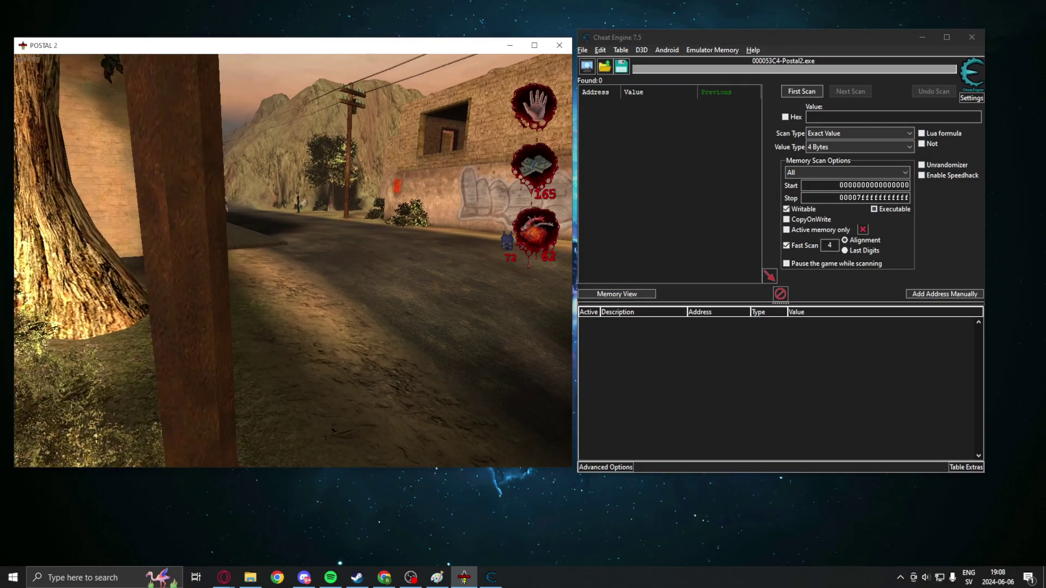
{"action": "key", "text": "w"}
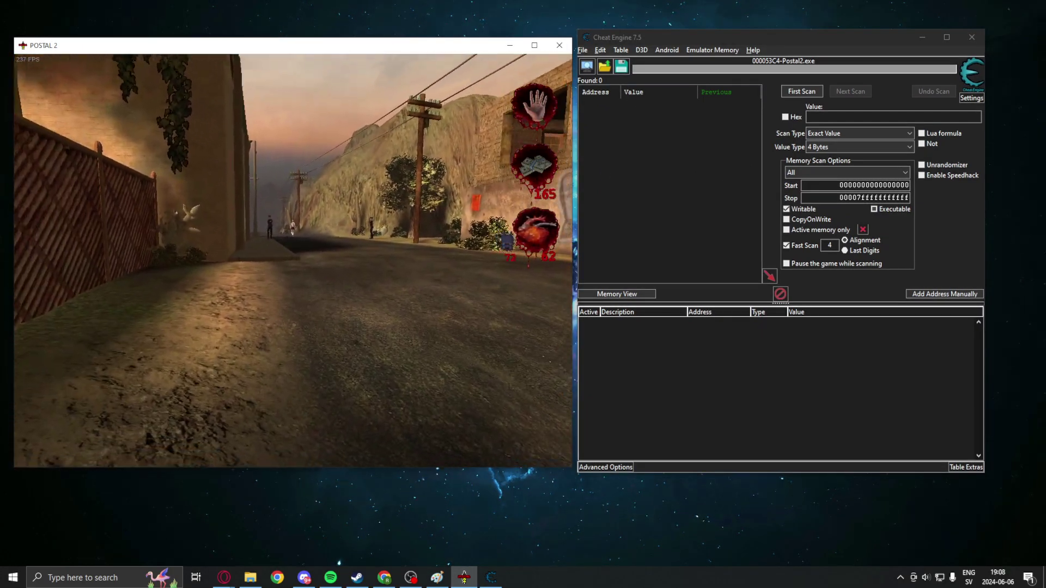
{"action": "key", "text": "w"}
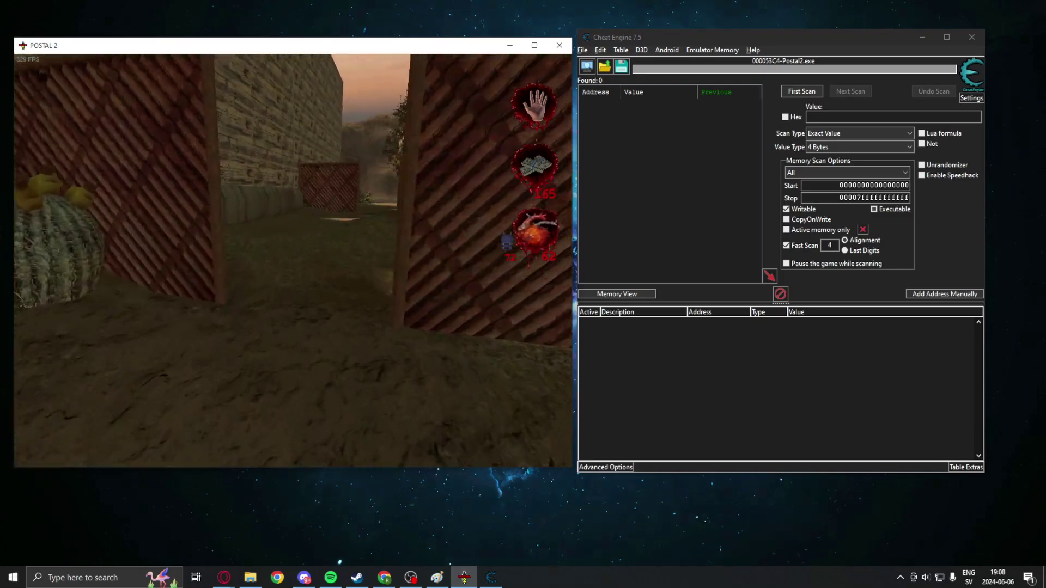
{"action": "key", "text": "w"}
{"action": "key", "text": "Escape"}
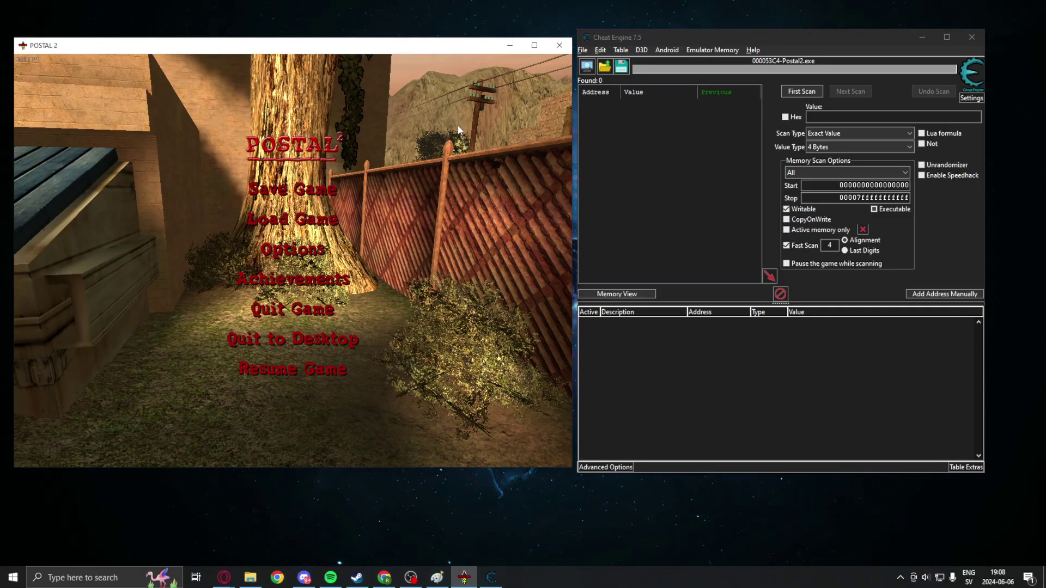
Step: Move the Cheat Engine window farther from the game window, and briefly resume play to look around the fenced yard before pausing
{"action": "left_click_drag", "start_coordinate": [821, 41], "coordinate": [840, 42]}
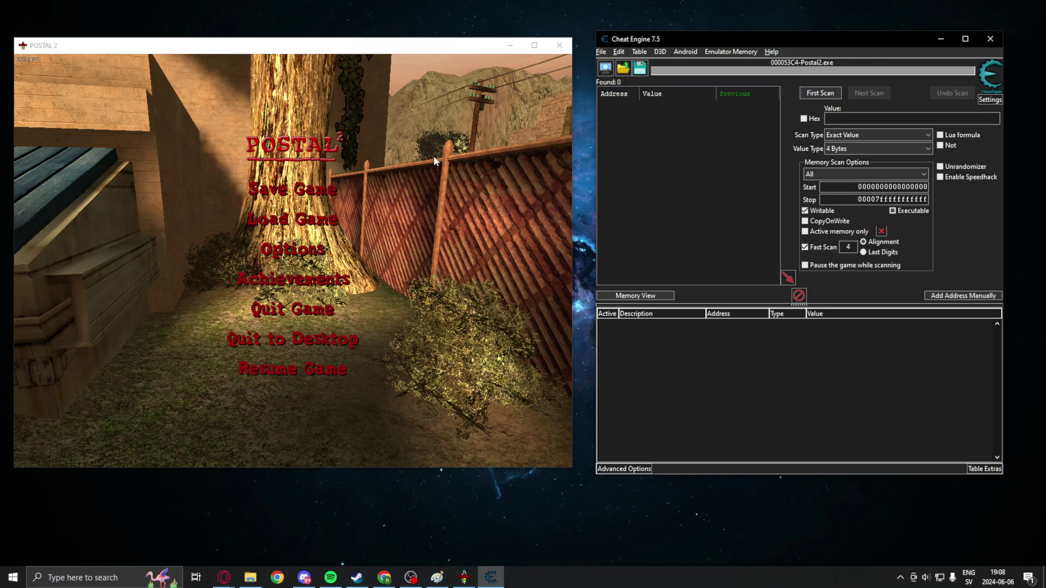
{"action": "left_click", "coordinate": [398, 103]}
{"action": "key", "text": "Escape"}
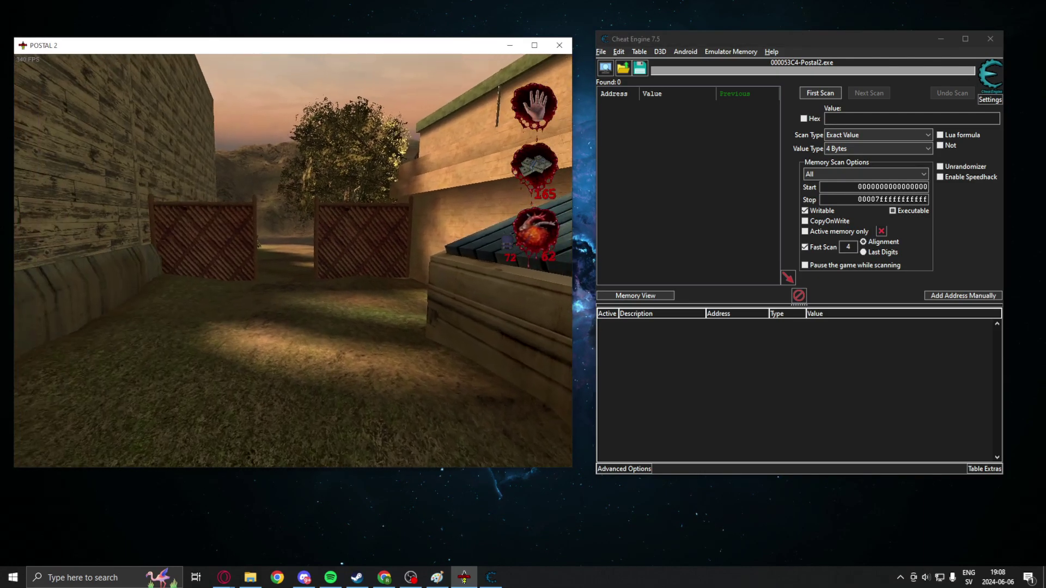
{"action": "key", "text": "Escape"}
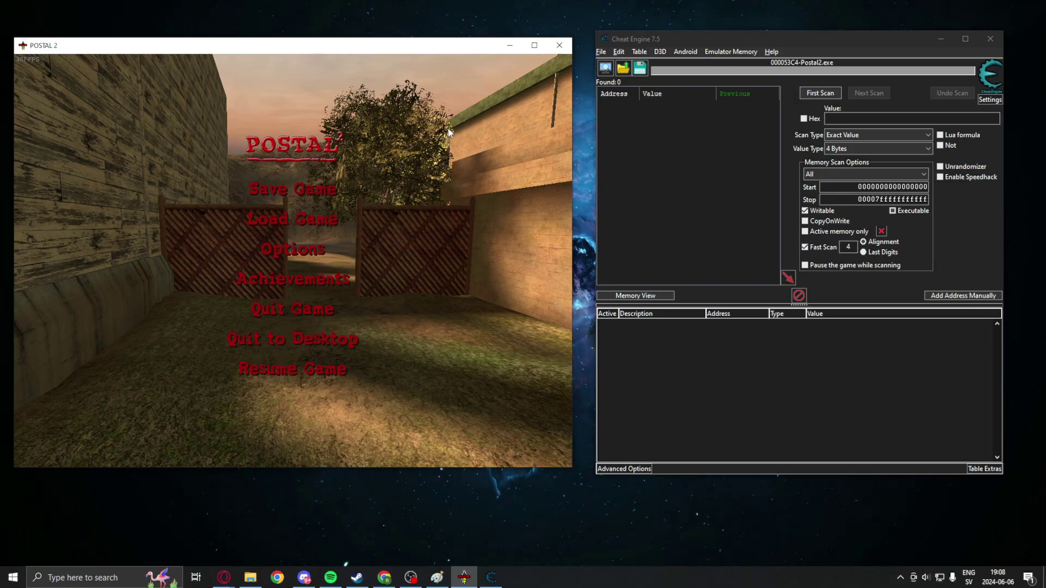
Step: Run the command "behindview 1" in the Postal 2 console
{"action": "key", "text": "grave"}
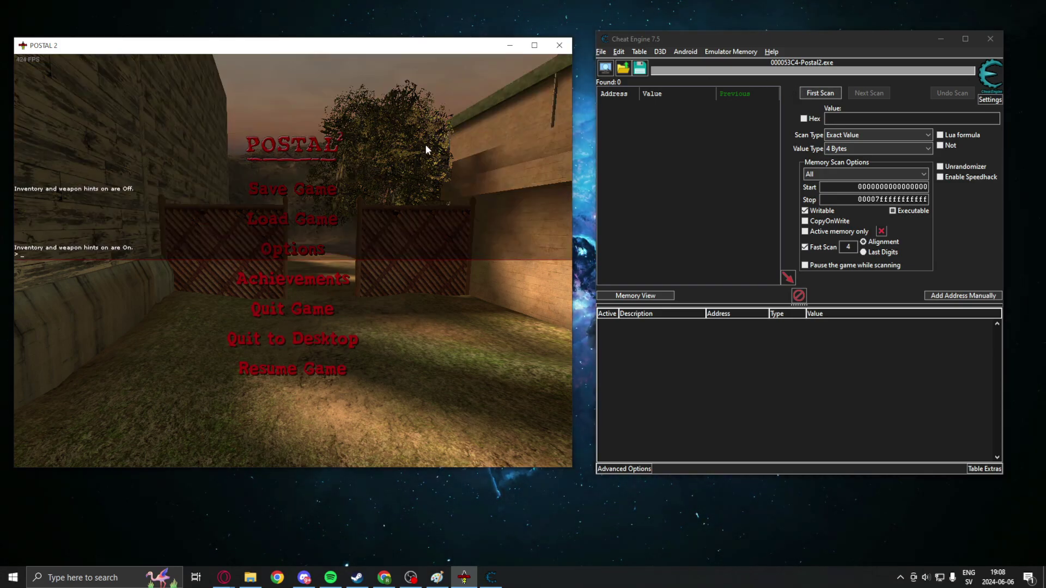
{"action": "type", "text": "behindv"}
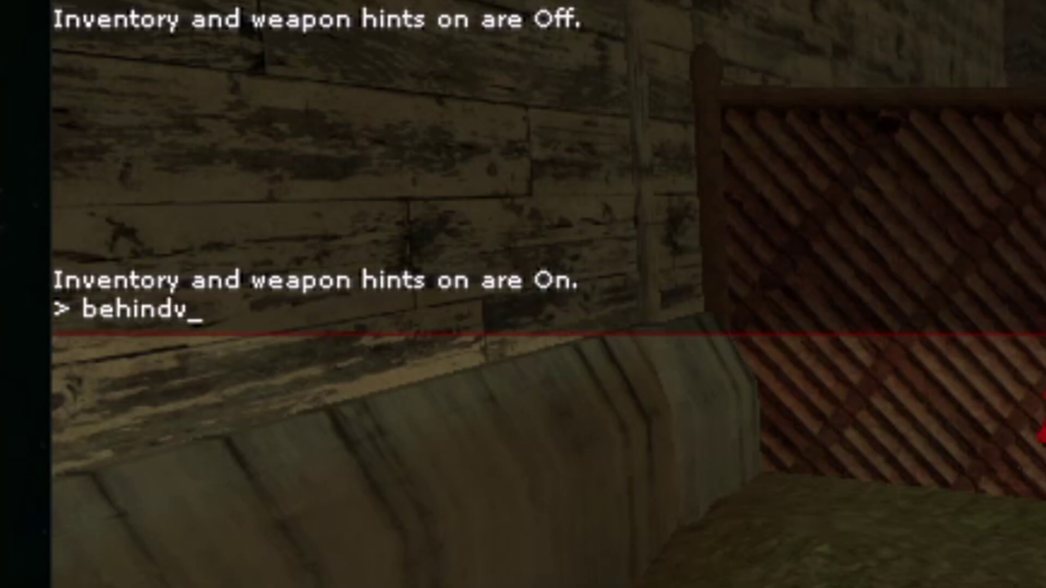
{"action": "type", "text": "iew 1"}
{"action": "key", "text": "Return"}
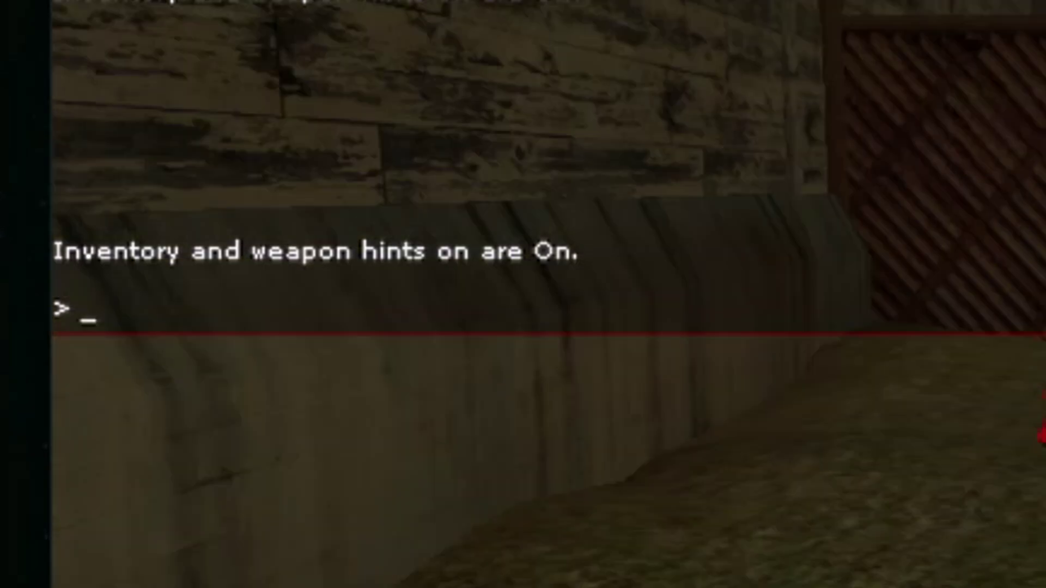
Step: Close the console, resume the game, walk around the yard in third person, and pause it
{"action": "key", "text": "Escape"}
{"action": "key", "text": "Escape"}
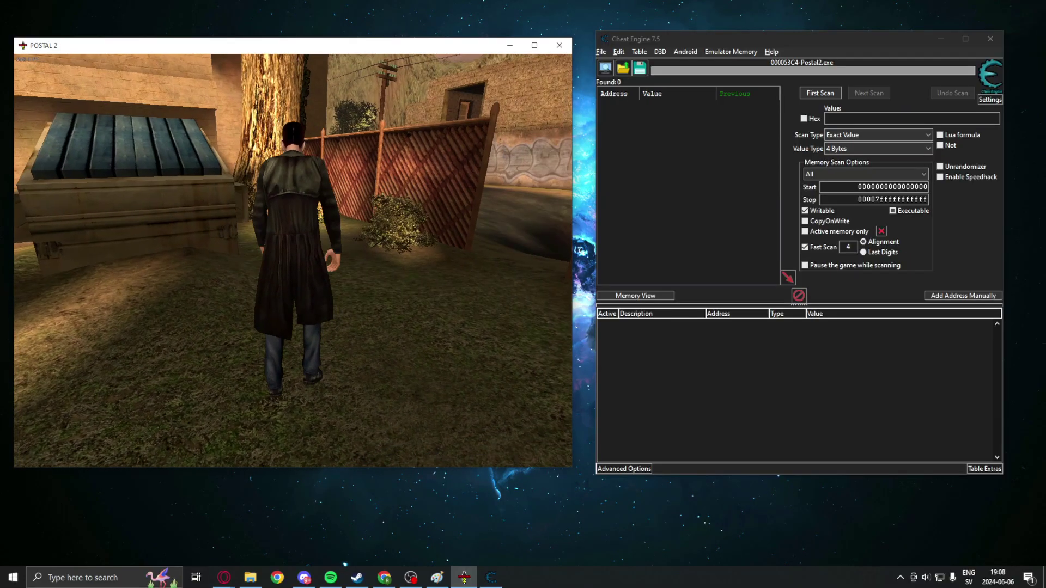
{"action": "key", "text": "w"}
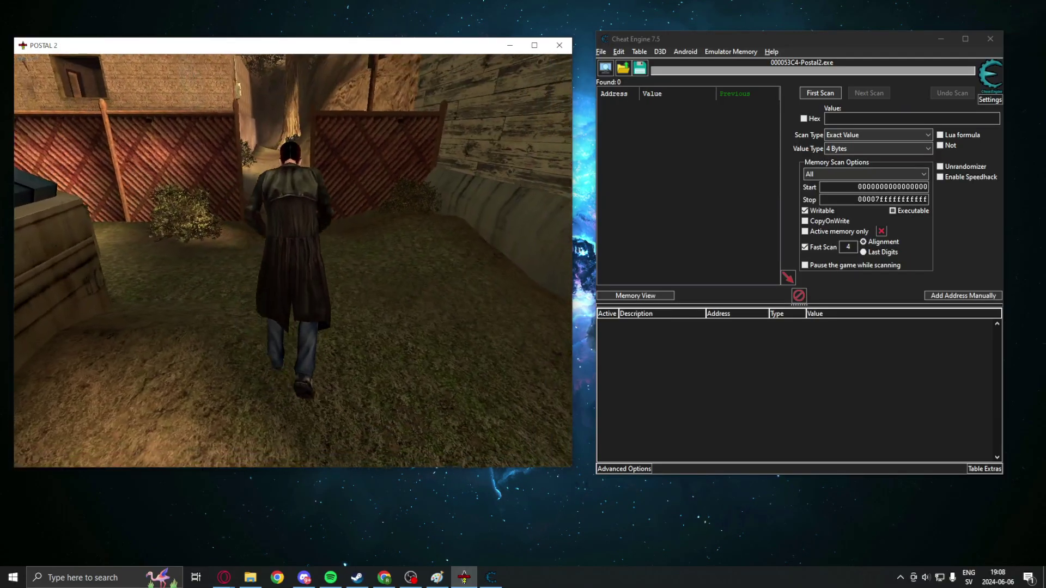
{"action": "key", "text": "w"}
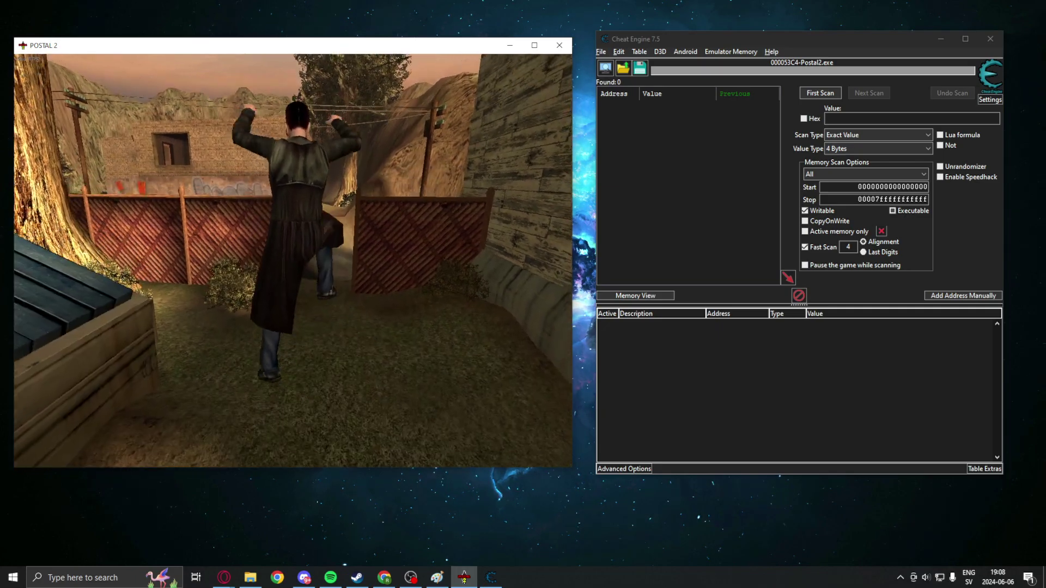
{"action": "key", "text": "Escape"}
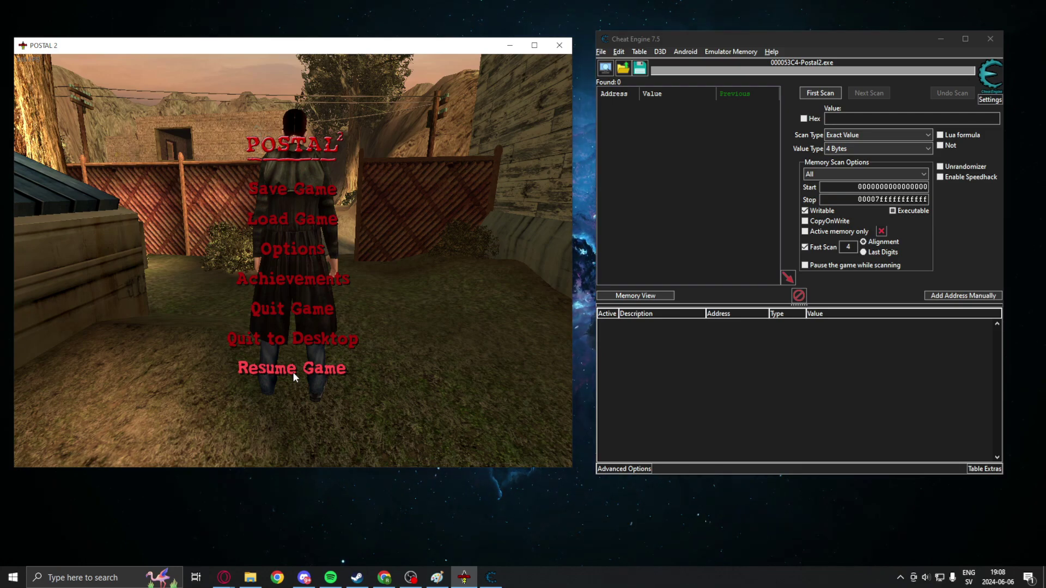
Step: Switch the game back to first person with the behindview console command, look briefly at the fence, and pause
{"action": "key", "text": "grave"}
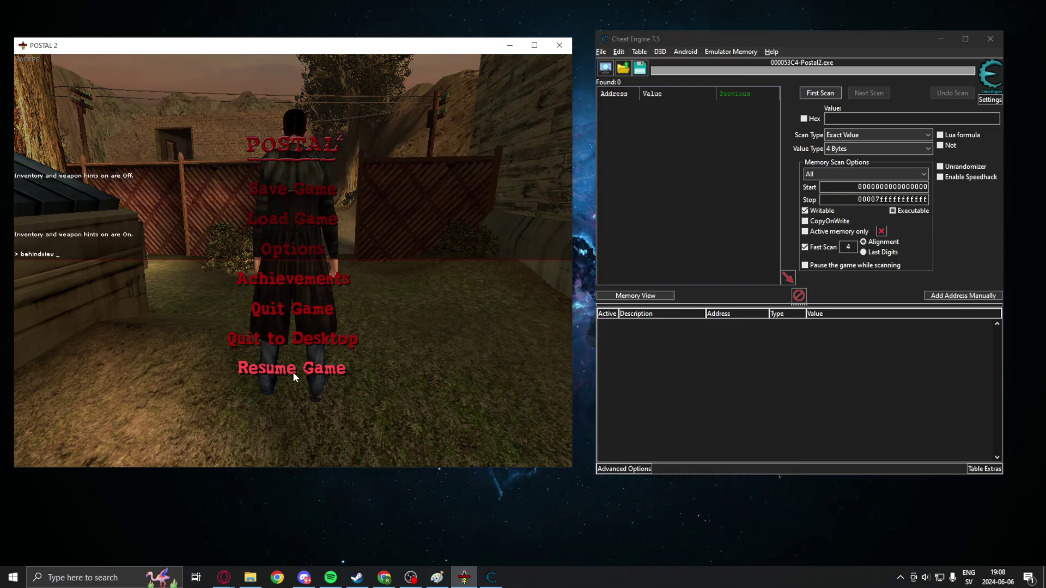
{"action": "key", "text": "grave"}
{"action": "key", "text": "Escape"}
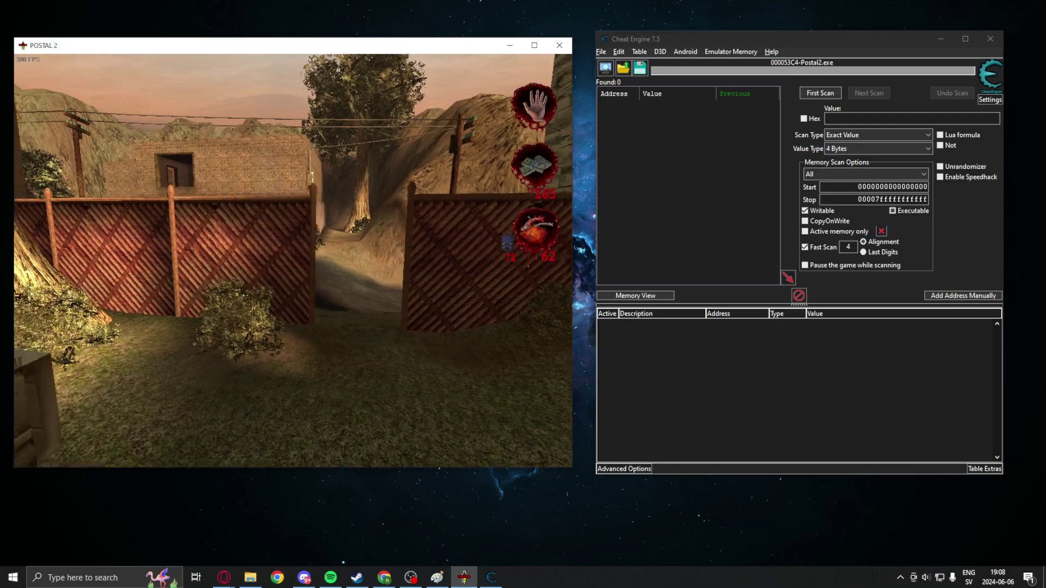
{"action": "key", "text": "Escape"}
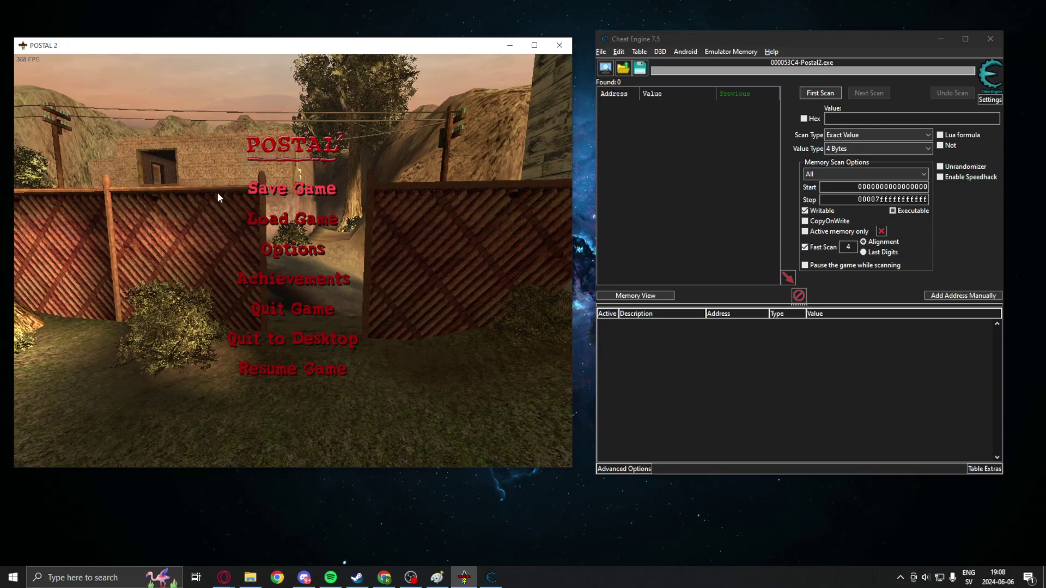
Step: Run a first scan in Cheat Engine for an Unknown initial value with value type 4 Bytes
{"action": "left_click_drag", "start_coordinate": [677, 39], "coordinate": [675, 37]}
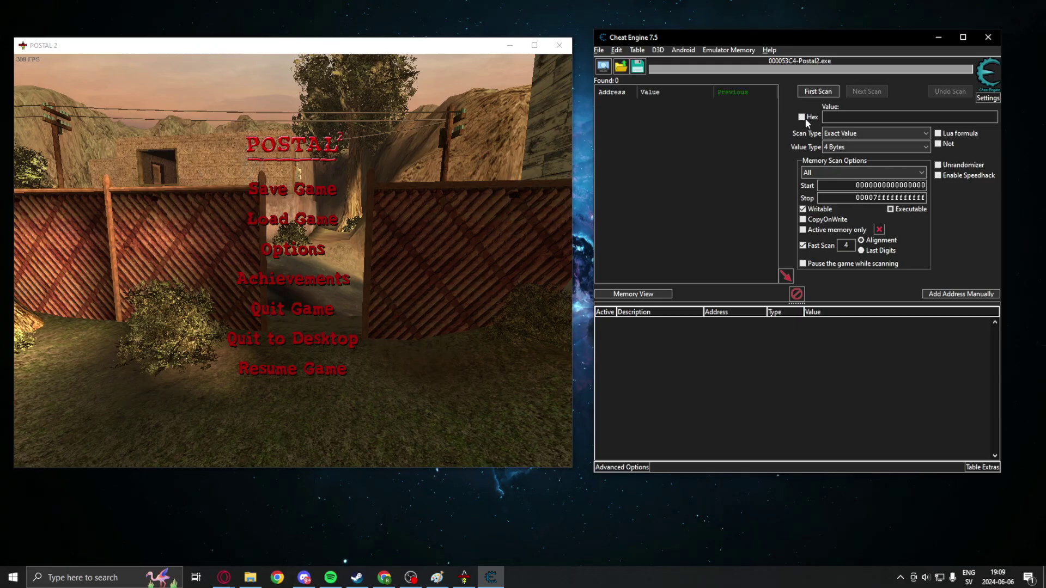
{"action": "left_click", "coordinate": [850, 133]}
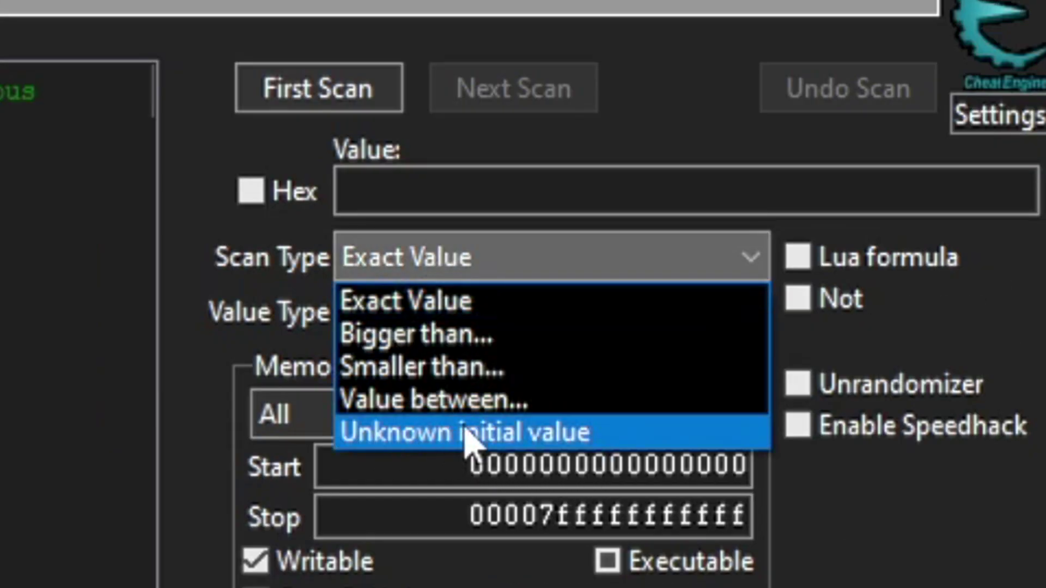
{"action": "key", "text": "Escape"}
{"action": "left_click", "coordinate": [349, 313]}
{"action": "left_click", "coordinate": [384, 320]}
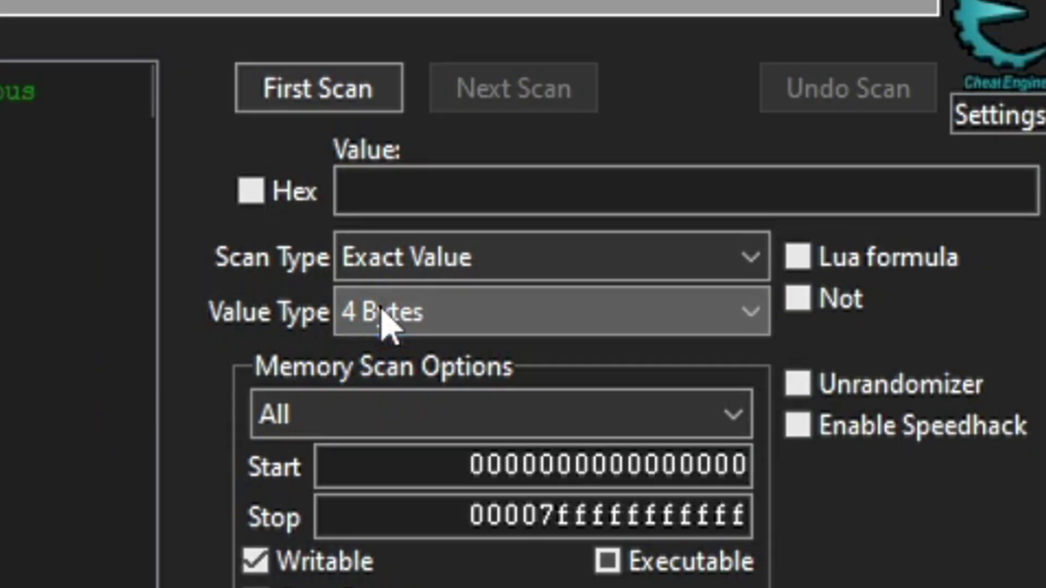
{"action": "left_click", "coordinate": [463, 262]}
{"action": "left_click", "coordinate": [533, 432]}
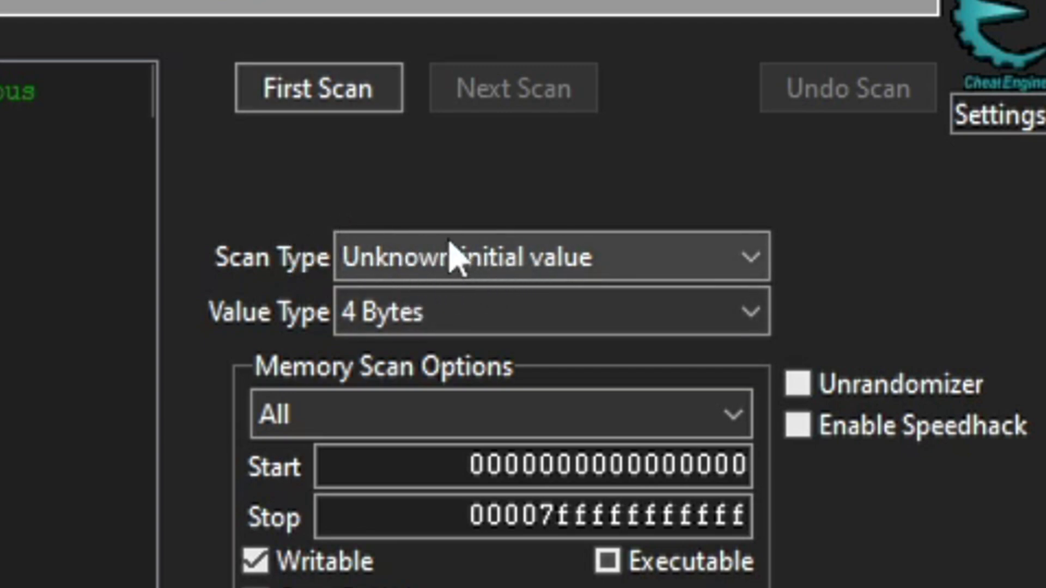
{"action": "left_click", "coordinate": [293, 97]}
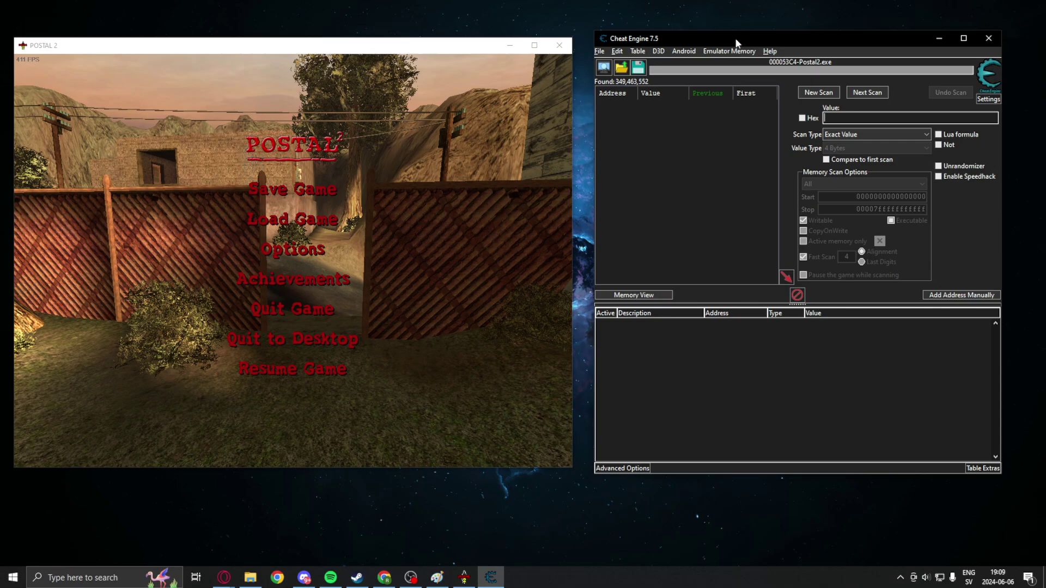
{"action": "left_click_drag", "start_coordinate": [738, 42], "coordinate": [741, 43]}
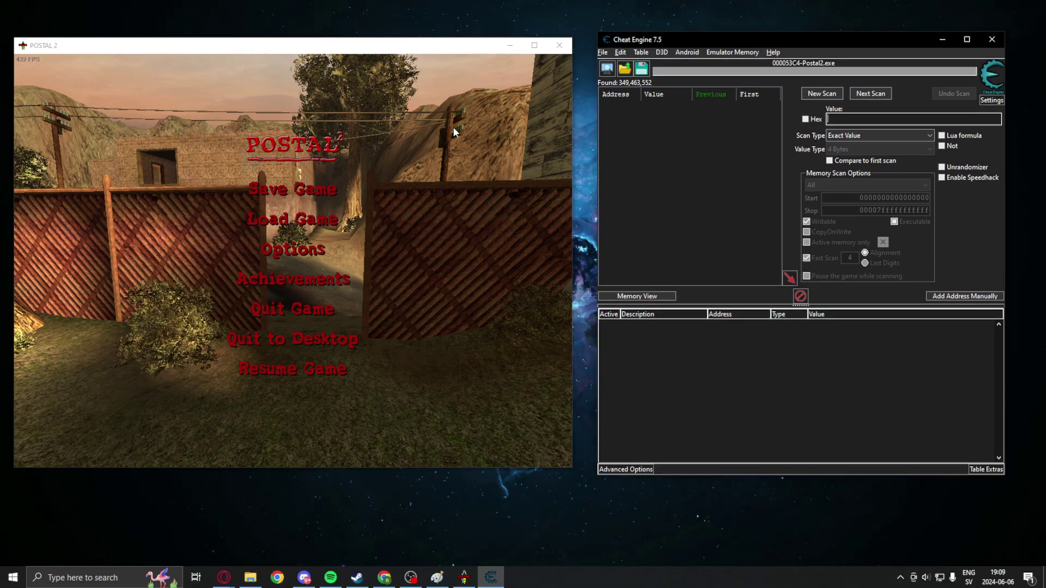
Step: Resume Postal 2, run the console command "behindview 1", walk around briefly in third person, and pause the game
{"action": "left_click", "coordinate": [460, 159]}
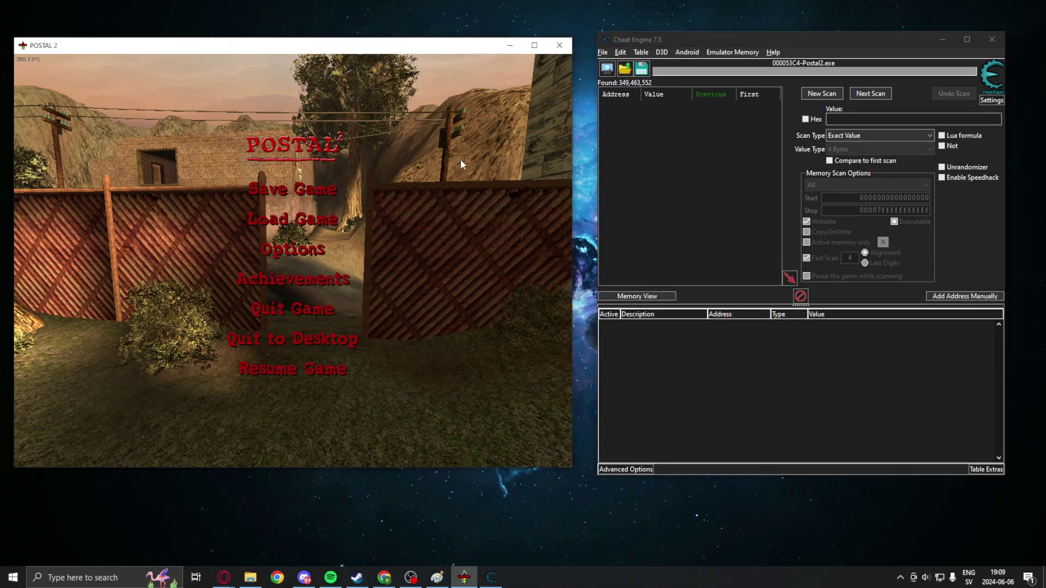
{"action": "key", "text": "Escape"}
{"action": "key", "text": "grave"}
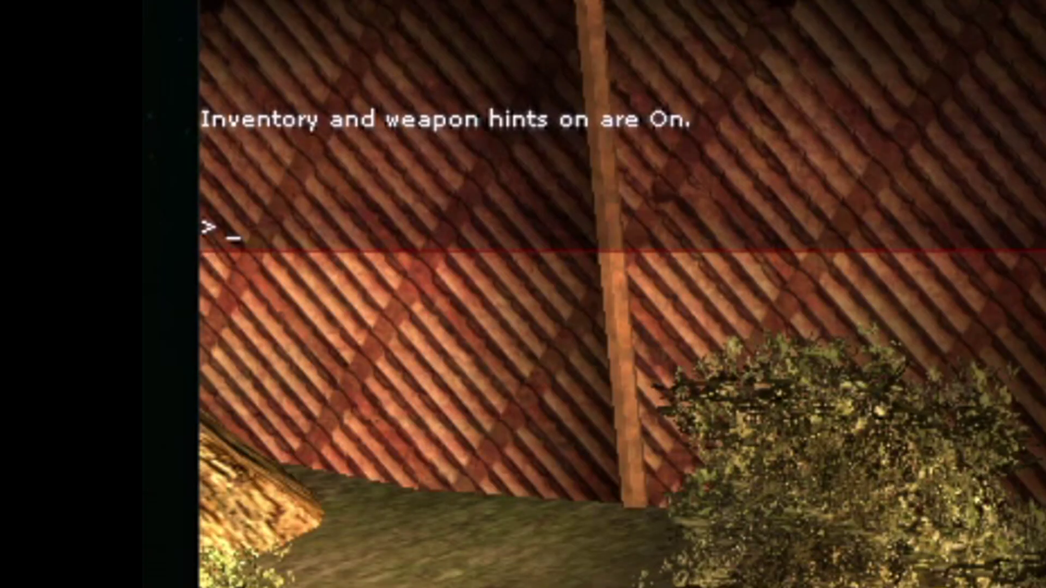
{"action": "type", "text": "behindview 0"}
{"action": "key", "text": "BackSpace"}
{"action": "type", "text": "1"}
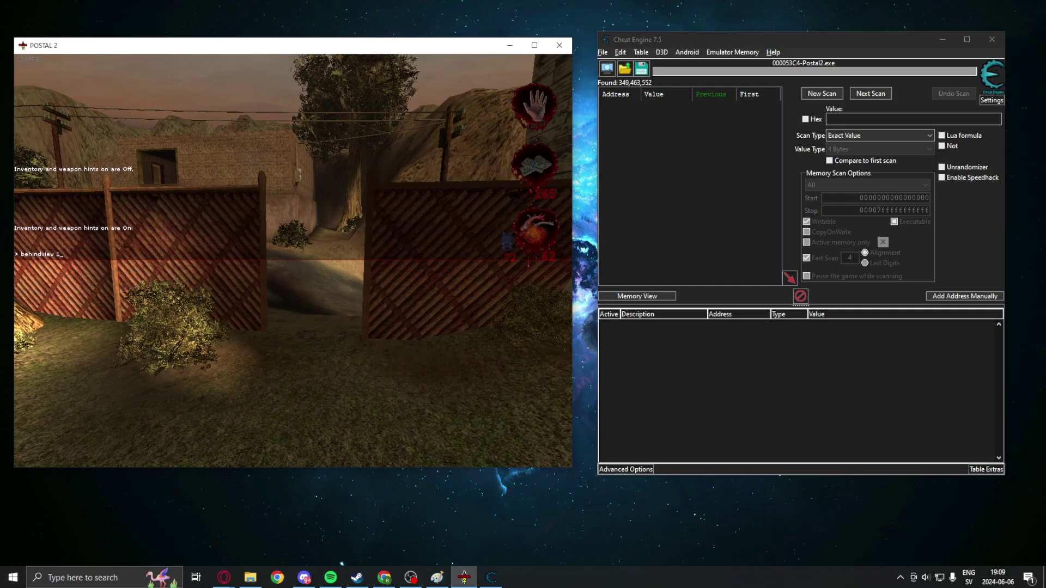
{"action": "key", "text": "Return"}
{"action": "key", "text": "w"}
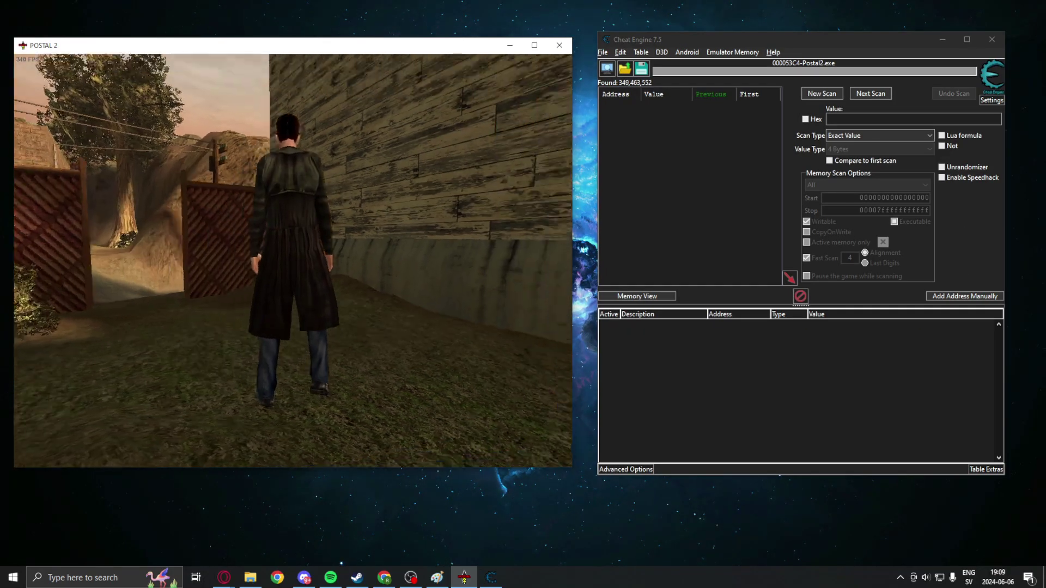
{"action": "key", "text": "Escape"}
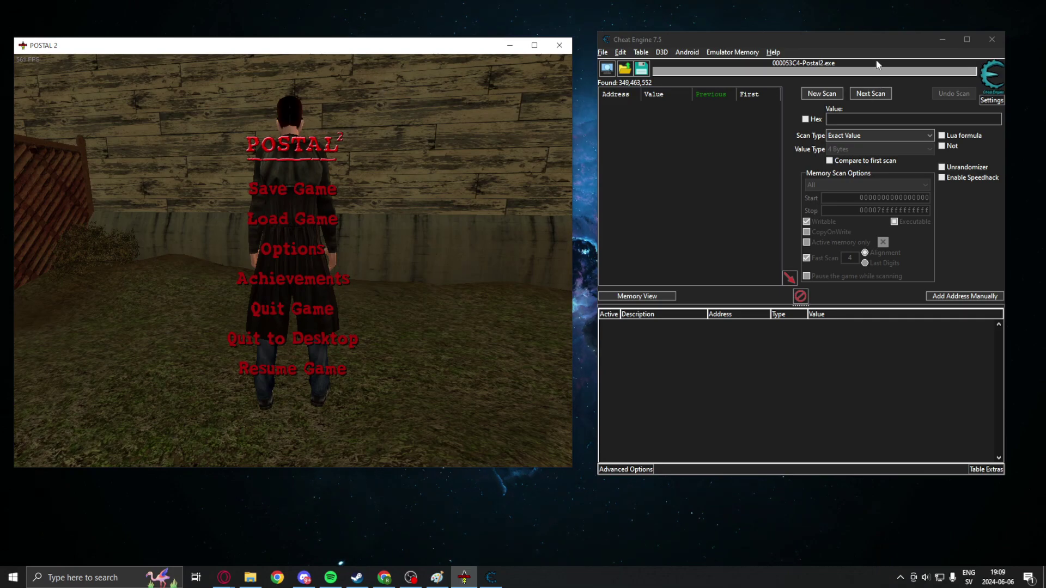
Step: Run a next scan in Cheat Engine with the scan type Increased value
{"action": "left_click", "coordinate": [855, 38]}
{"action": "left_click", "coordinate": [857, 135]}
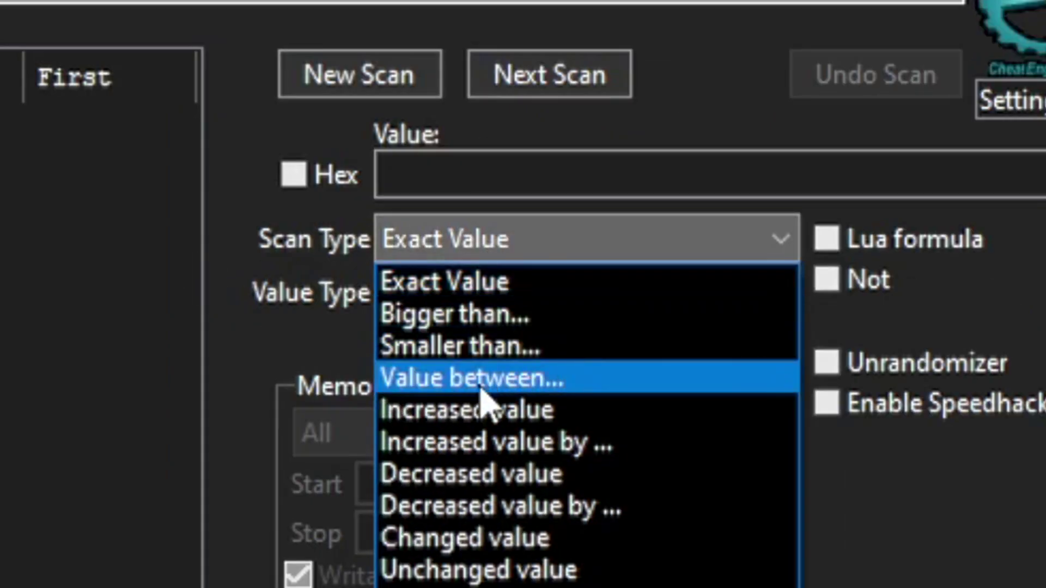
{"action": "left_click", "coordinate": [426, 414]}
{"action": "left_click", "coordinate": [549, 75]}
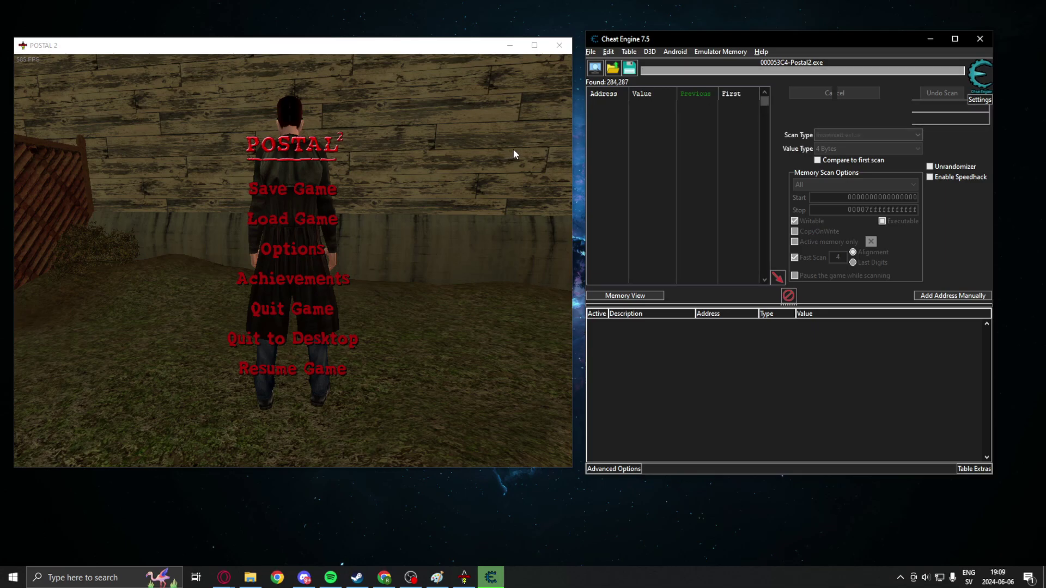
Step: Return to Postal 2, resume play, run the console command "behindview 0", and pause the game
{"action": "left_click", "coordinate": [492, 112]}
{"action": "key", "text": "Escape"}
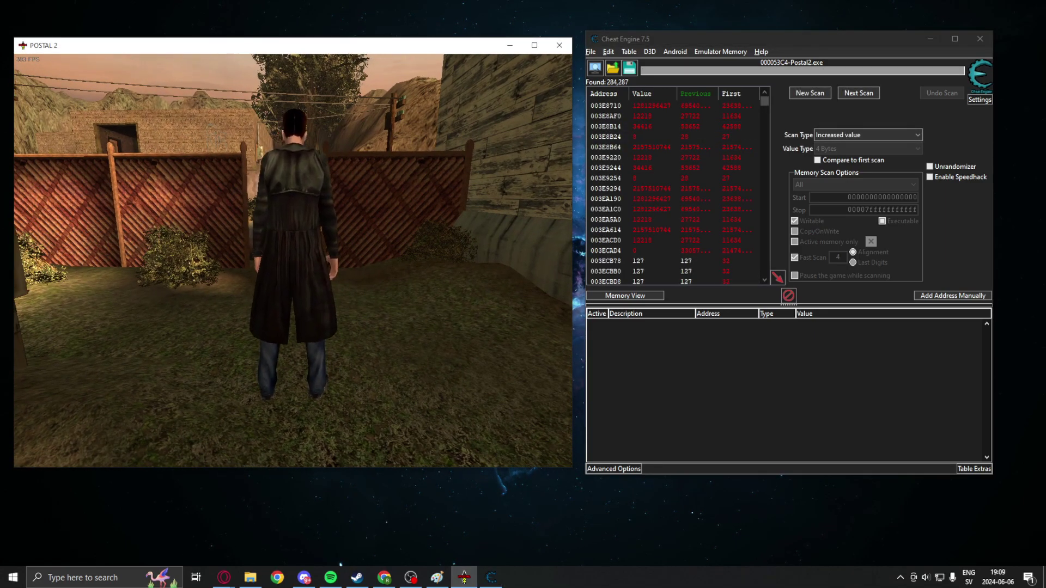
{"action": "key", "text": "grave"}
{"action": "type", "text": "behindview 1"}
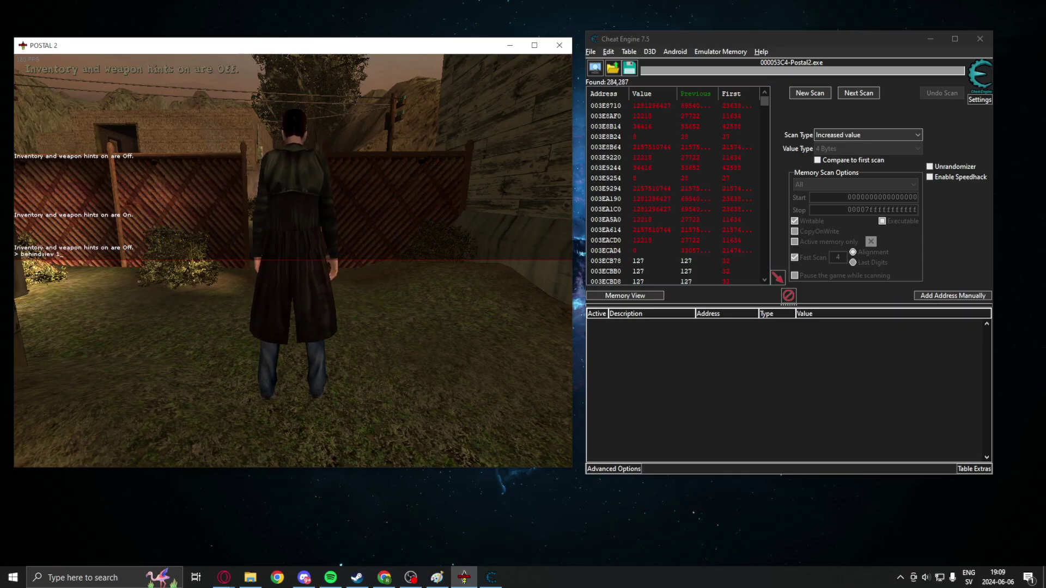
{"action": "key", "text": "BackSpace"}
{"action": "type", "text": "0"}
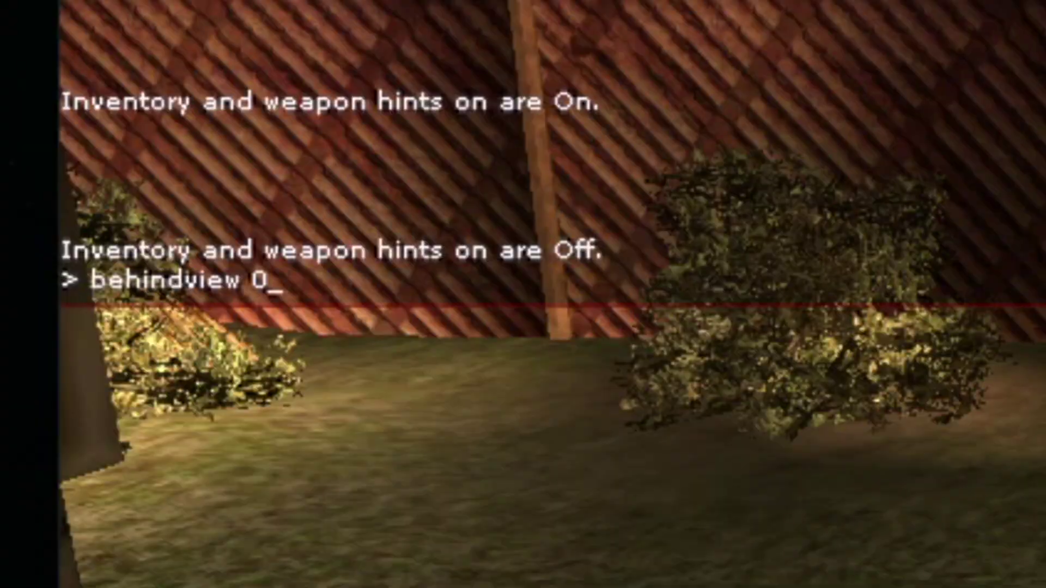
{"action": "key", "text": "Return"}
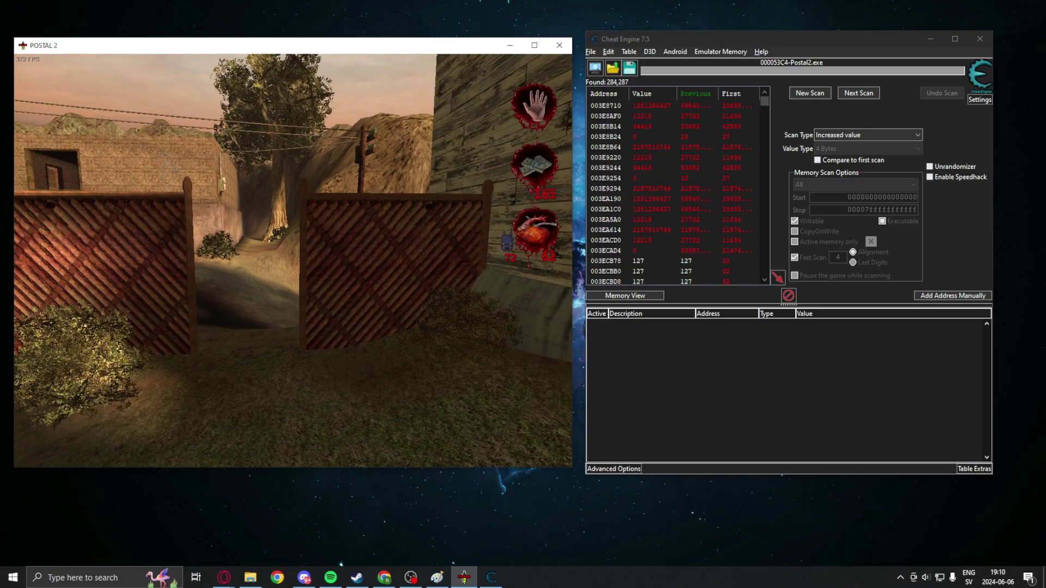
{"action": "key", "text": "Escape"}
Step: Run a next scan in Cheat Engine for a Decreased value, and shrink the Cheat Engine window slightly
{"action": "left_click", "coordinate": [883, 134]}
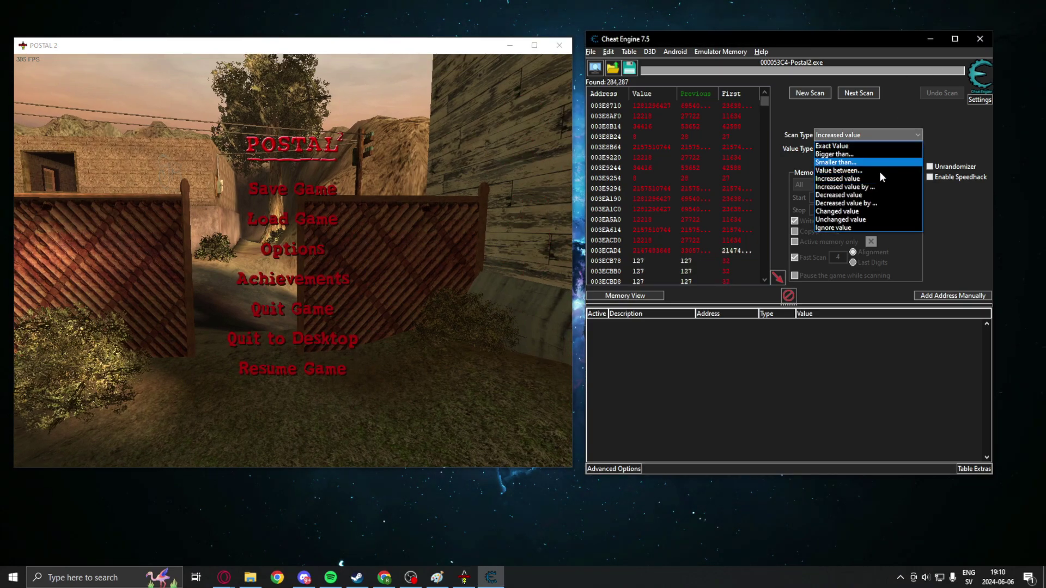
{"action": "left_click", "coordinate": [861, 197]}
{"action": "left_click", "coordinate": [859, 93]}
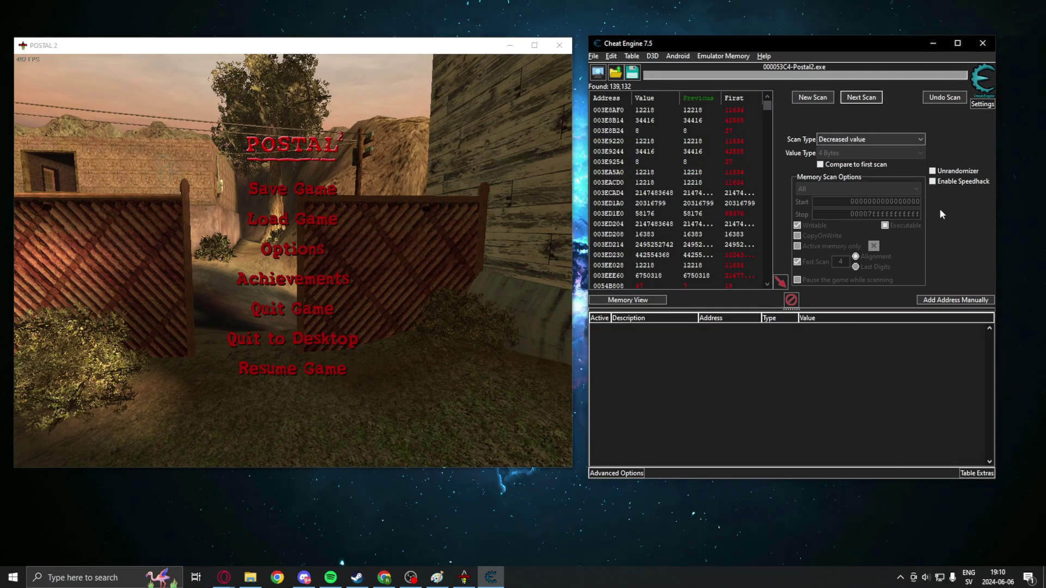
{"action": "left_click_drag", "start_coordinate": [995, 478], "coordinate": [992, 470]}
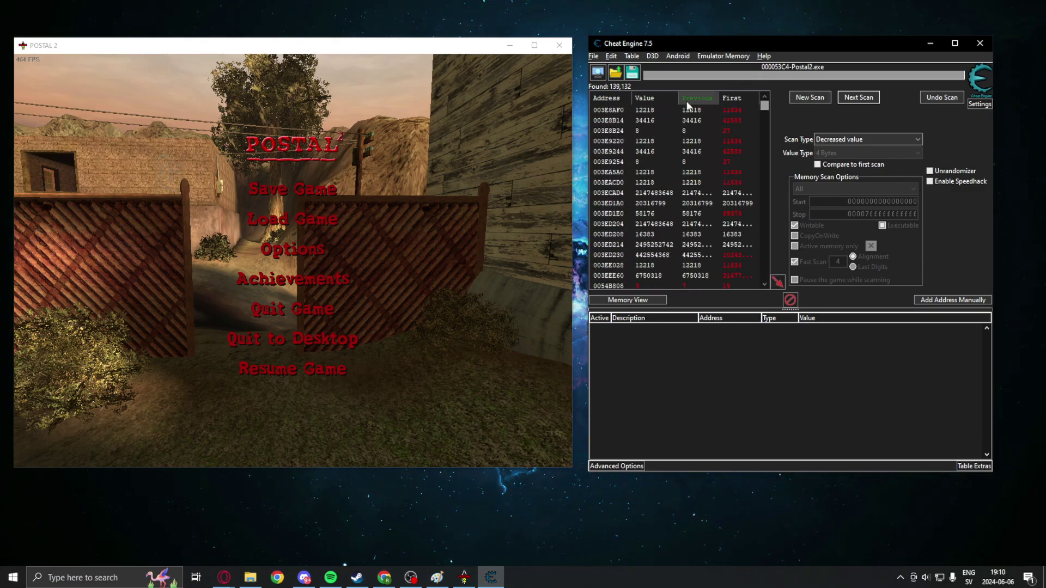
Step: Resume Postal 2, turn the first-person view toward the wooden wall without changing the view mode, and pause
{"action": "left_click", "coordinate": [611, 123]}
{"action": "left_click", "coordinate": [429, 139]}
{"action": "key", "text": "Escape"}
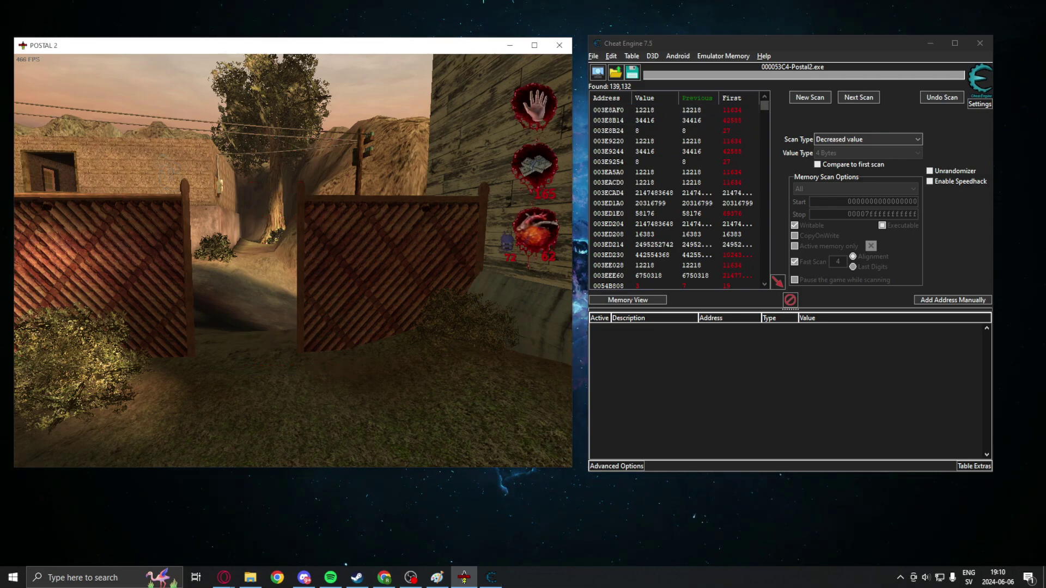
{"action": "key", "text": "Escape"}
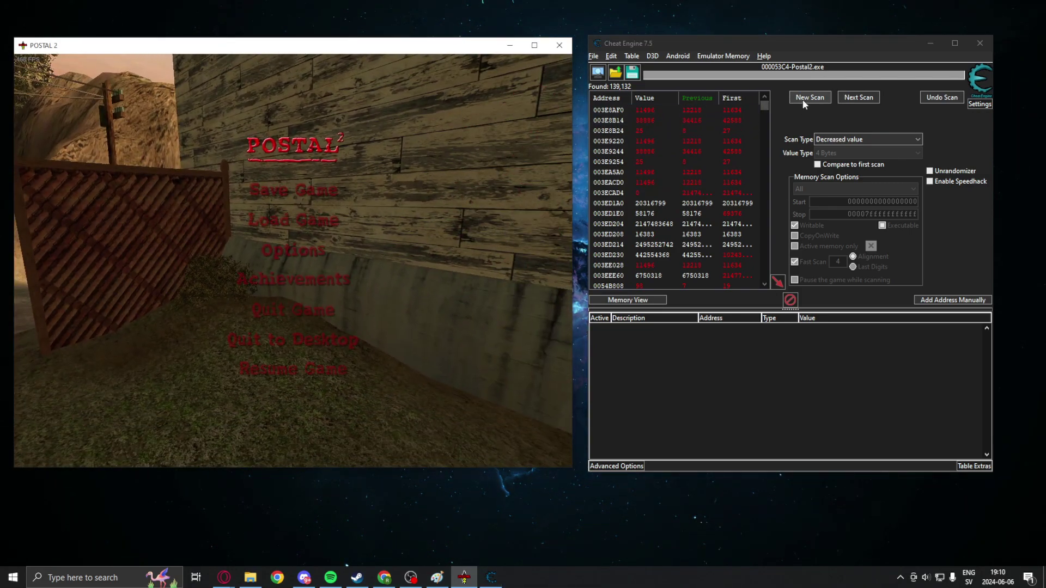
Step: Run two successive next scans in Cheat Engine with the scan type Unchanged value
{"action": "left_click", "coordinate": [839, 140]}
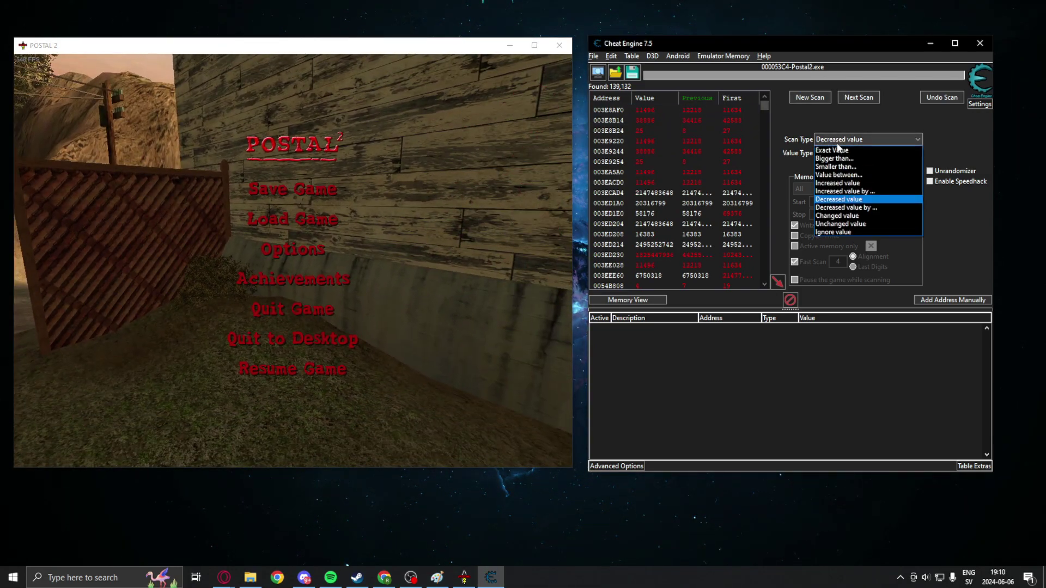
{"action": "left_click", "coordinate": [845, 224]}
{"action": "left_click", "coordinate": [855, 98]}
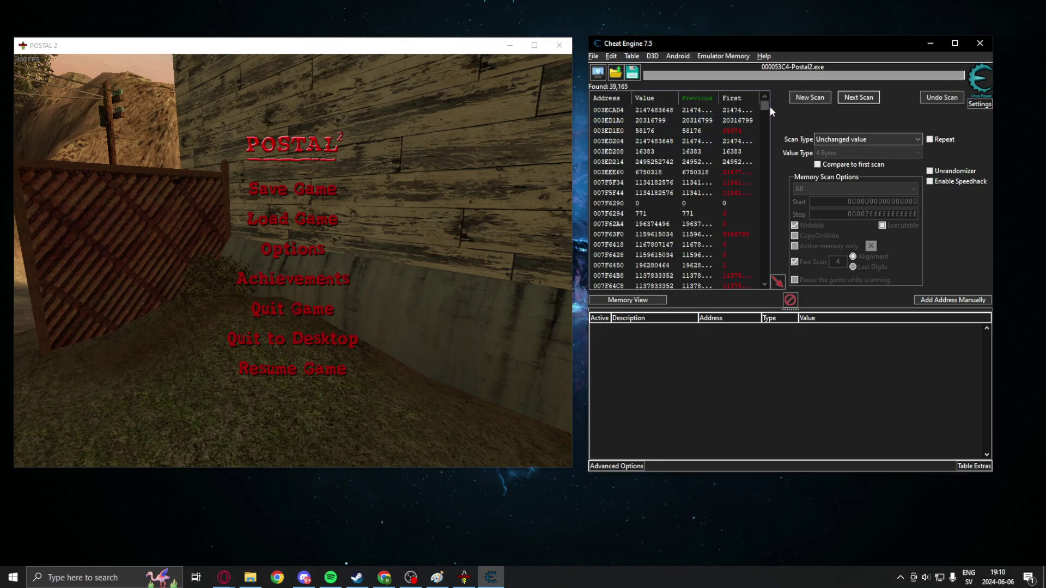
{"action": "mouse_move", "coordinate": [764, 106]}
{"action": "left_mouse_down"}
{"action": "mouse_move", "coordinate": [764, 281]}
{"action": "mouse_move", "coordinate": [765, 104]}
{"action": "left_mouse_up"}
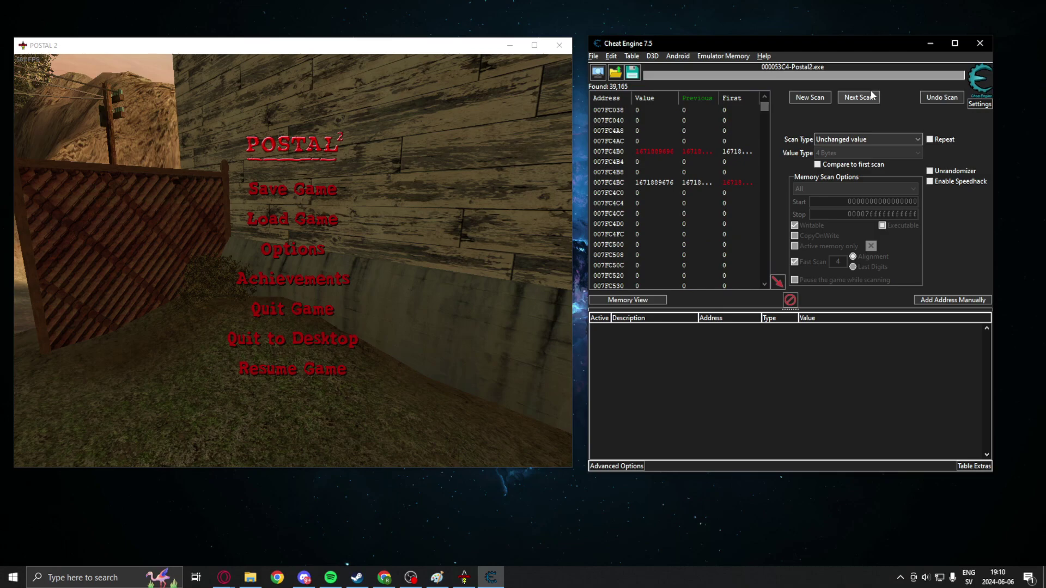
{"action": "left_click", "coordinate": [859, 98]}
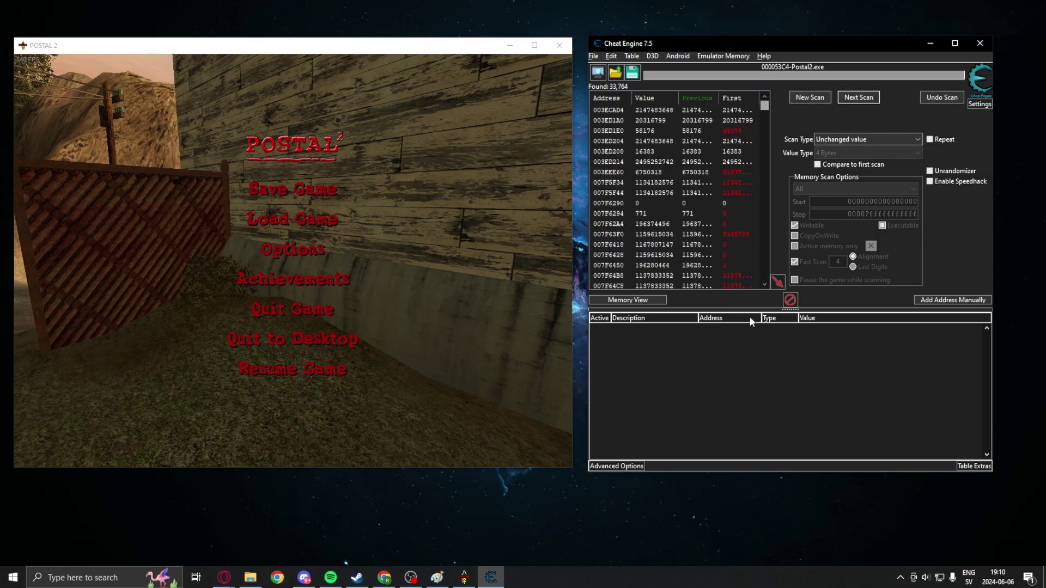
Step: Resume Postal 2 briefly, turn the first-person view toward the fence opening, and pause again
{"action": "left_click", "coordinate": [467, 108]}
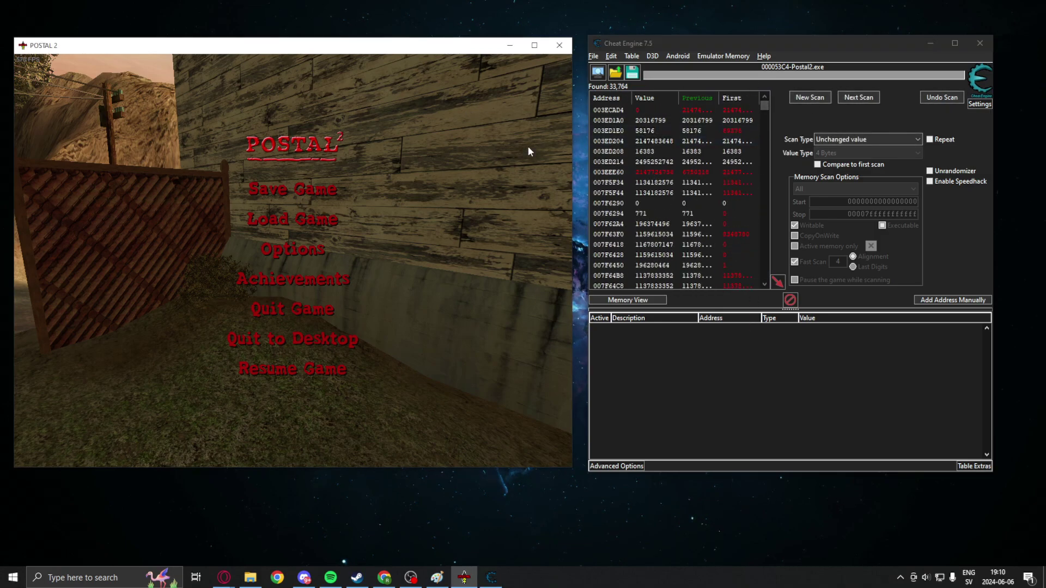
{"action": "key", "text": "Escape"}
{"action": "key", "text": "Escape"}
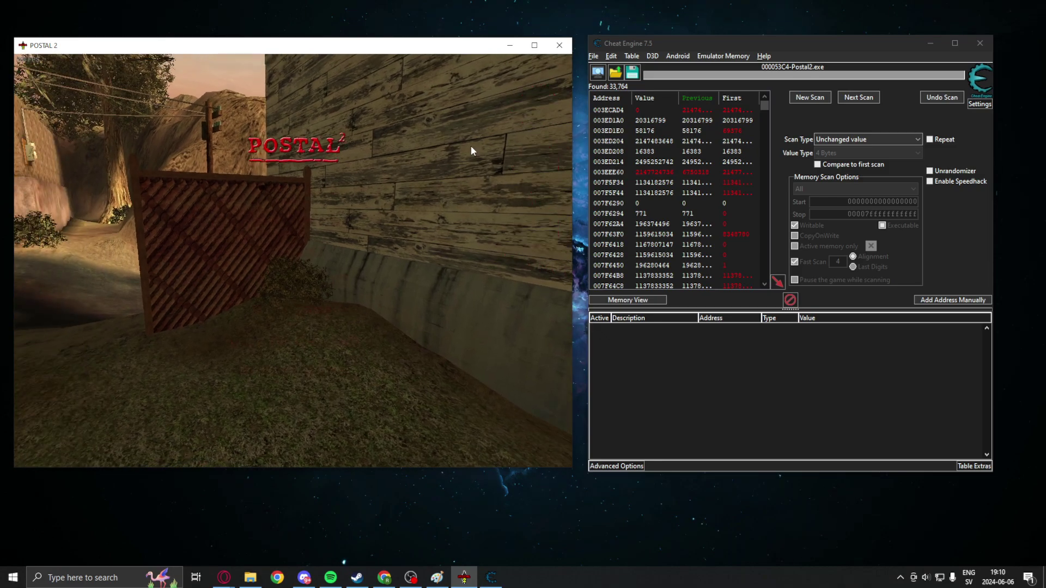
Step: Switch Postal 2 to third-person view with behindview 1, and run a next scan in Cheat Engine for an Increased value
{"action": "key", "text": "grave"}
{"action": "key", "text": "Up"}
{"action": "type", "text": "1"}
{"action": "key", "text": "Return"}
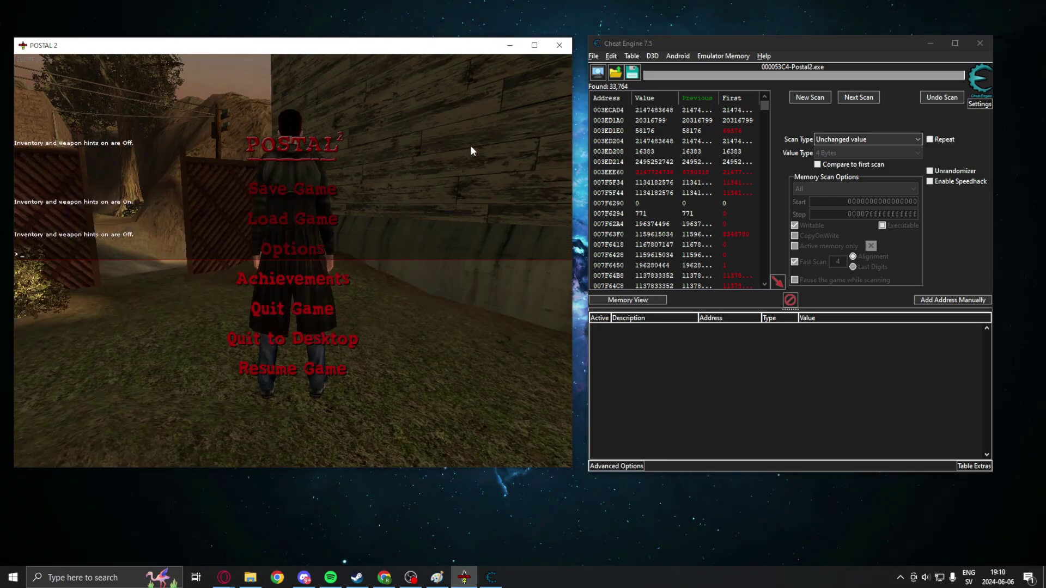
{"action": "left_click", "coordinate": [839, 139]}
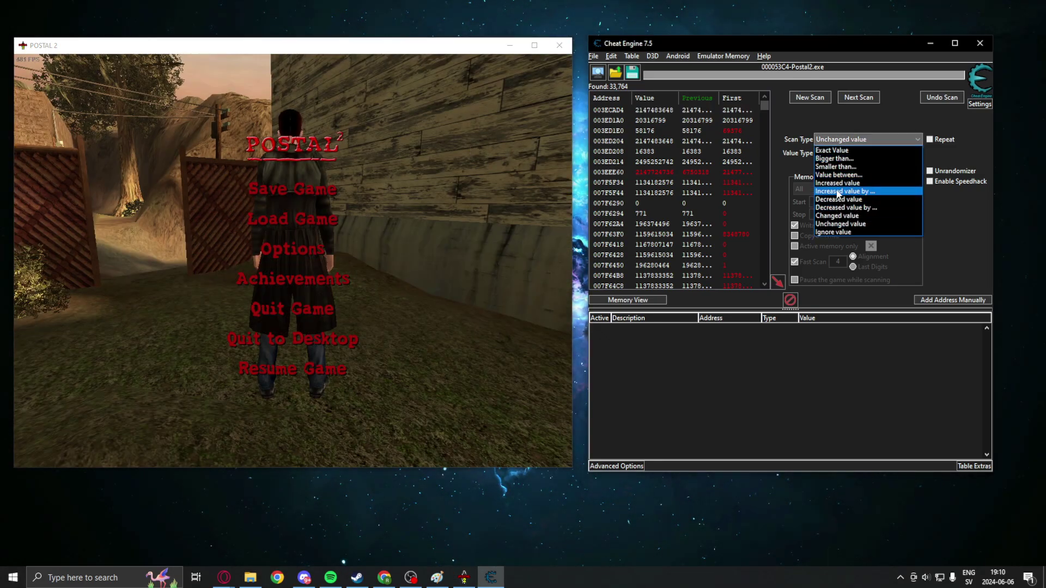
{"action": "left_click", "coordinate": [845, 191]}
{"action": "left_click", "coordinate": [848, 98]}
Step: Return Postal 2 to first-person view through the behindview console command, and run a next scan for a Decreased value
{"action": "left_click", "coordinate": [476, 146]}
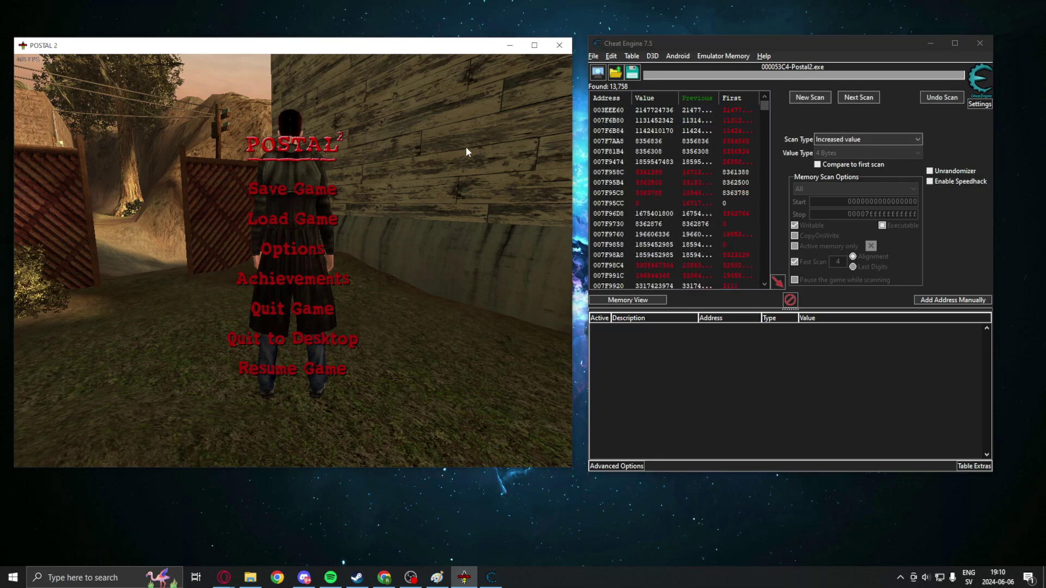
{"action": "key", "text": "grave"}
{"action": "key", "text": "Up"}
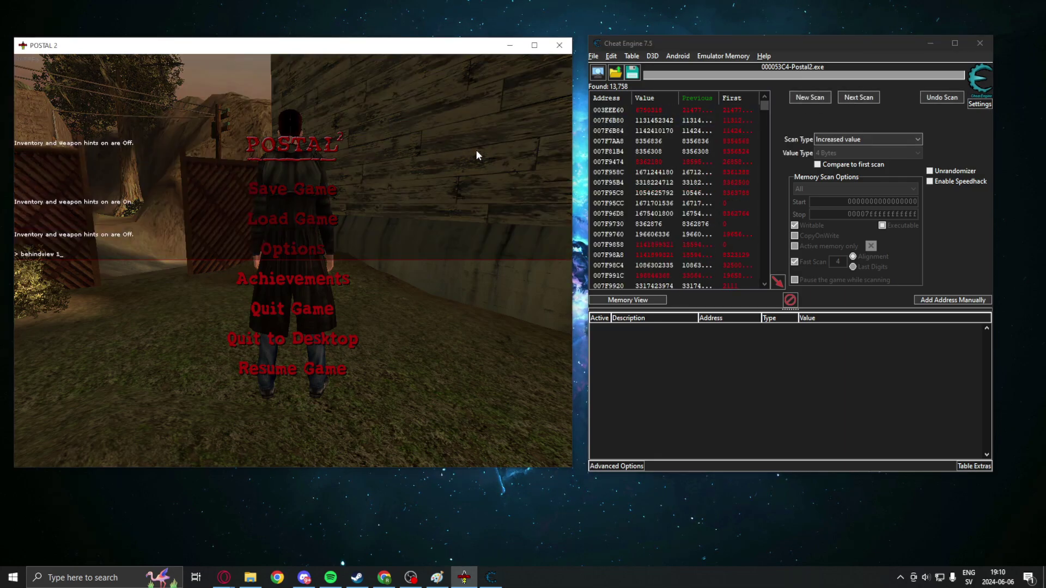
{"action": "key", "text": "Return"}
{"action": "left_click", "coordinate": [857, 140]}
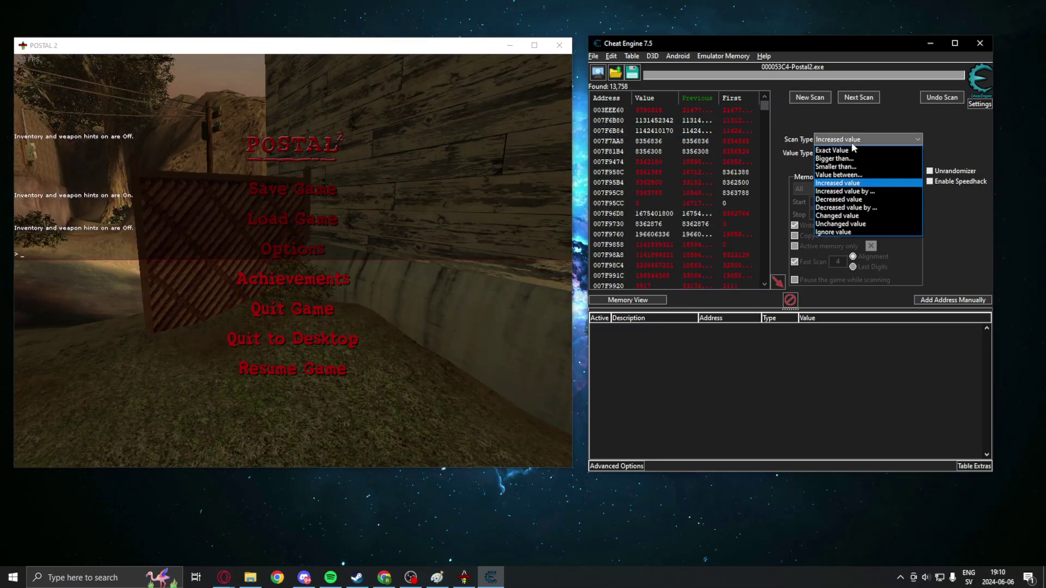
{"action": "left_click", "coordinate": [850, 200]}
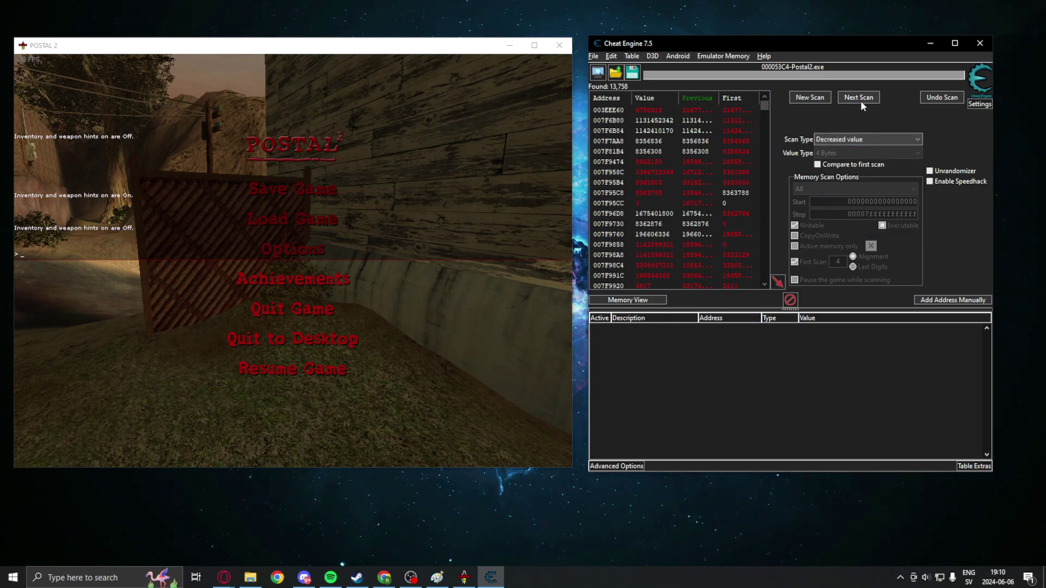
{"action": "left_click", "coordinate": [858, 98]}
Step: Turn third-person view back on in Postal 2, and narrow the results with another Increased value scan
{"action": "left_click", "coordinate": [498, 130]}
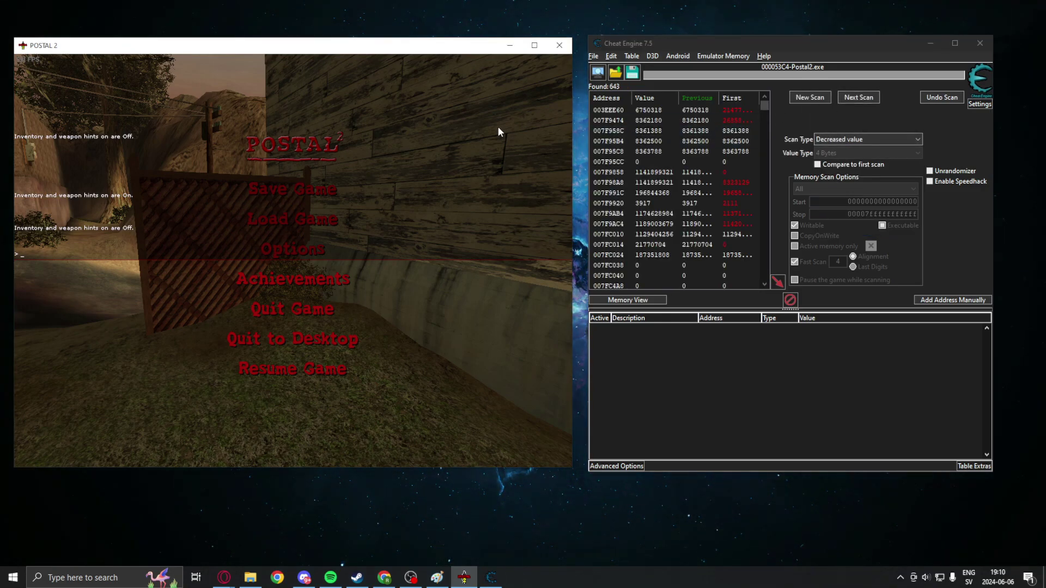
{"action": "key", "text": "Escape"}
{"action": "key", "text": "grave"}
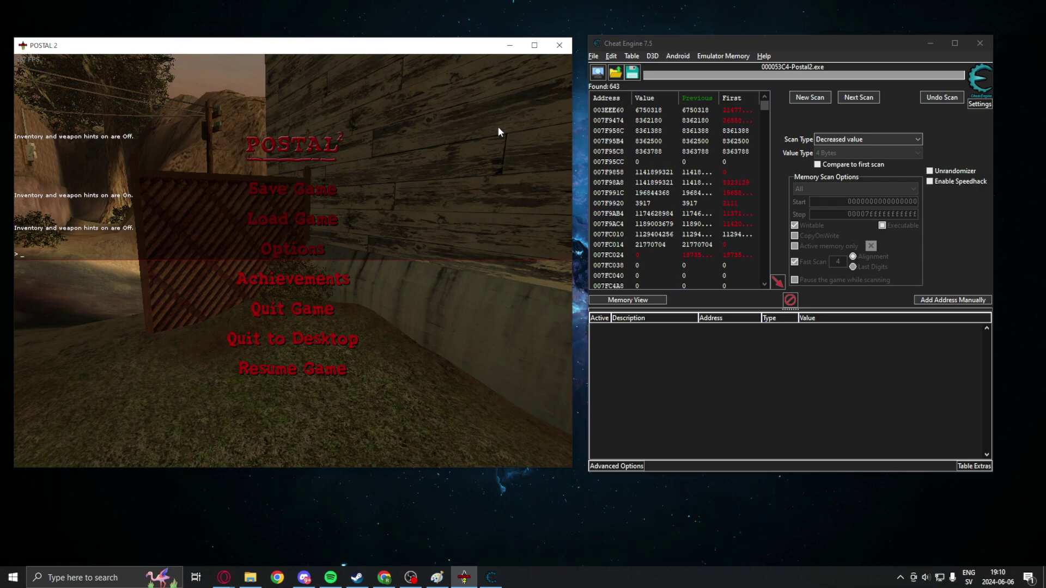
{"action": "left_click", "coordinate": [866, 139]}
{"action": "left_click", "coordinate": [839, 199]}
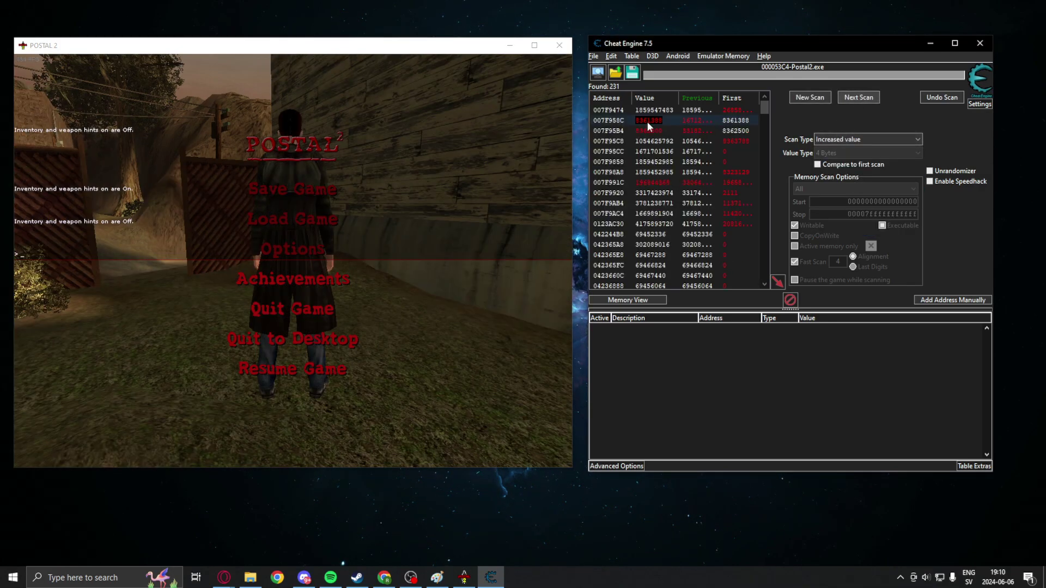
Step: Turn third-person view off in Postal 2 again, and narrow the results with another Decreased value scan
{"action": "left_click", "coordinate": [491, 158]}
{"action": "left_click", "coordinate": [867, 139]}
{"action": "left_click", "coordinate": [839, 199]}
{"action": "left_click", "coordinate": [858, 97]}
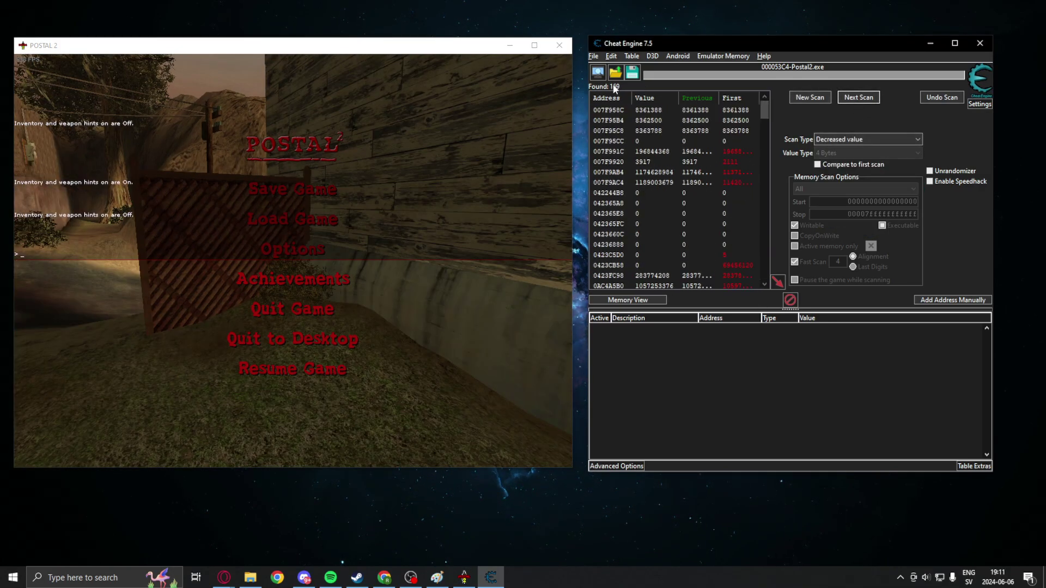
Step: Toggle behindview on and off once more with matching scans, turn the first-person view, and scan for an Unchanged value
{"action": "left_click", "coordinate": [483, 140]}
{"action": "type", "text": "behindview 1"}
{"action": "key", "text": "Return"}
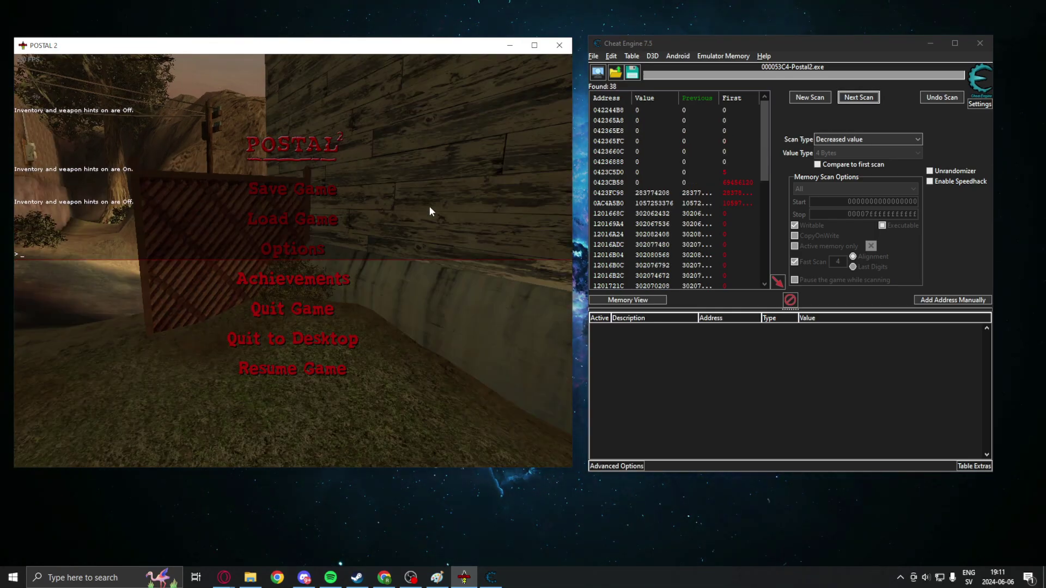
{"action": "key", "text": "Escape"}
{"action": "key", "text": "Escape"}
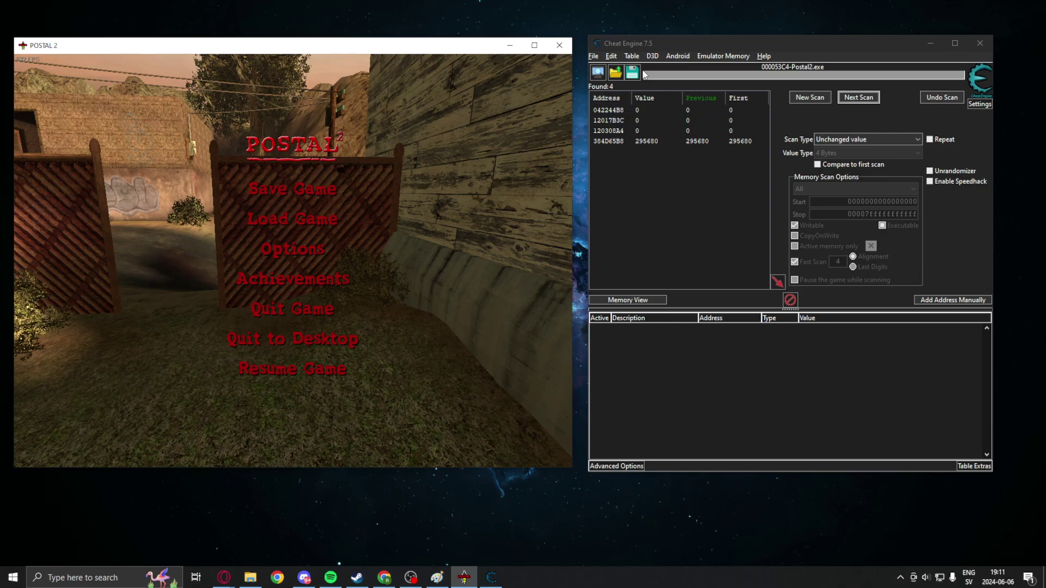
Step: Add all found addresses, from 042244B8 to 384D65B8, to the Cheat Engine address list
{"action": "left_click", "coordinate": [662, 109]}
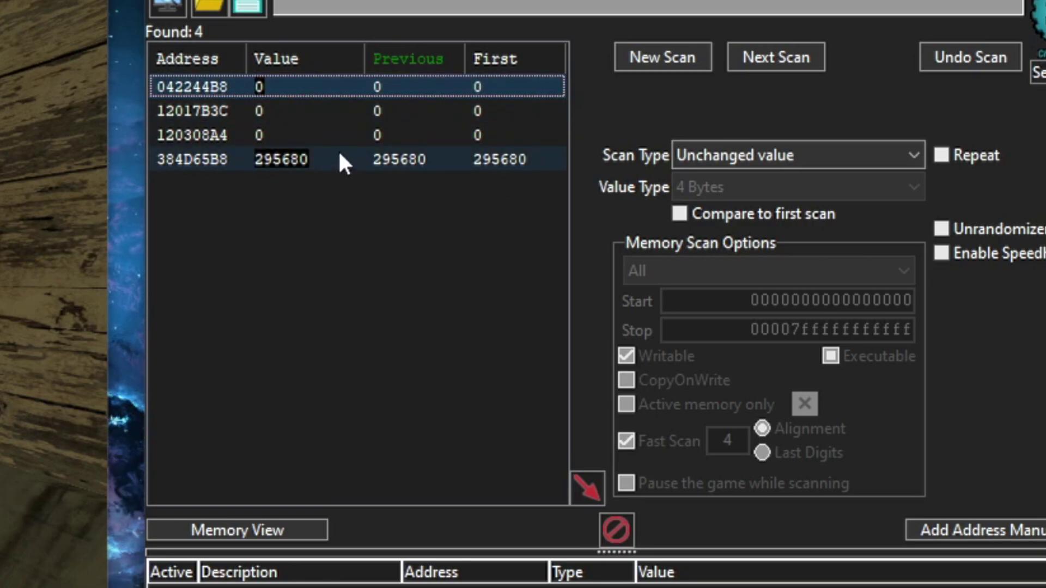
{"action": "left_click", "coordinate": [364, 159], "text": "shift"}
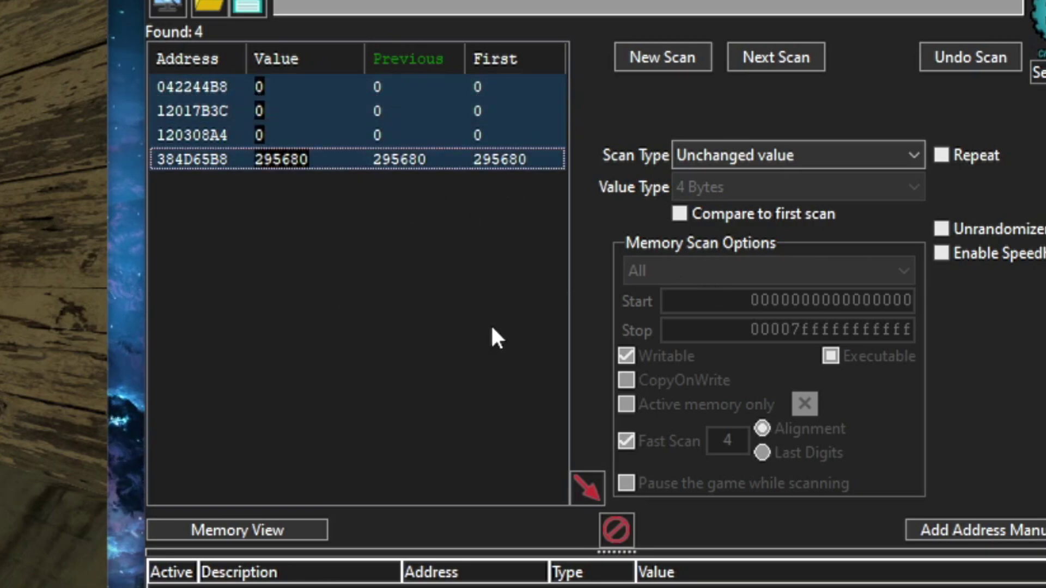
{"action": "left_click", "coordinate": [586, 492]}
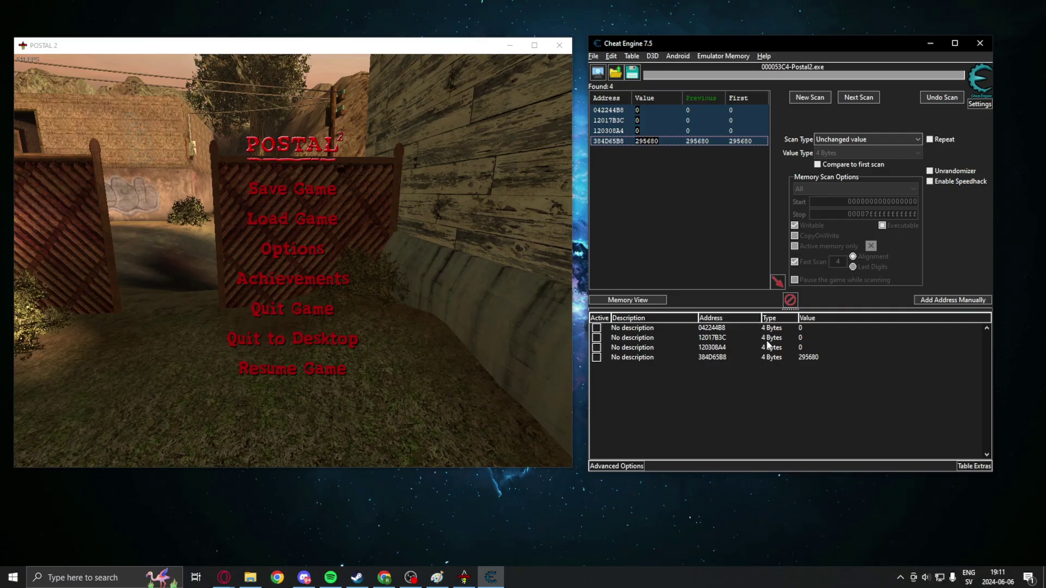
Step: Resume Postal 2, walk toward the fence opening in first person to watch the listed values, and pause
{"action": "left_click", "coordinate": [495, 349]}
{"action": "key", "text": "Escape"}
{"action": "key", "text": "w"}
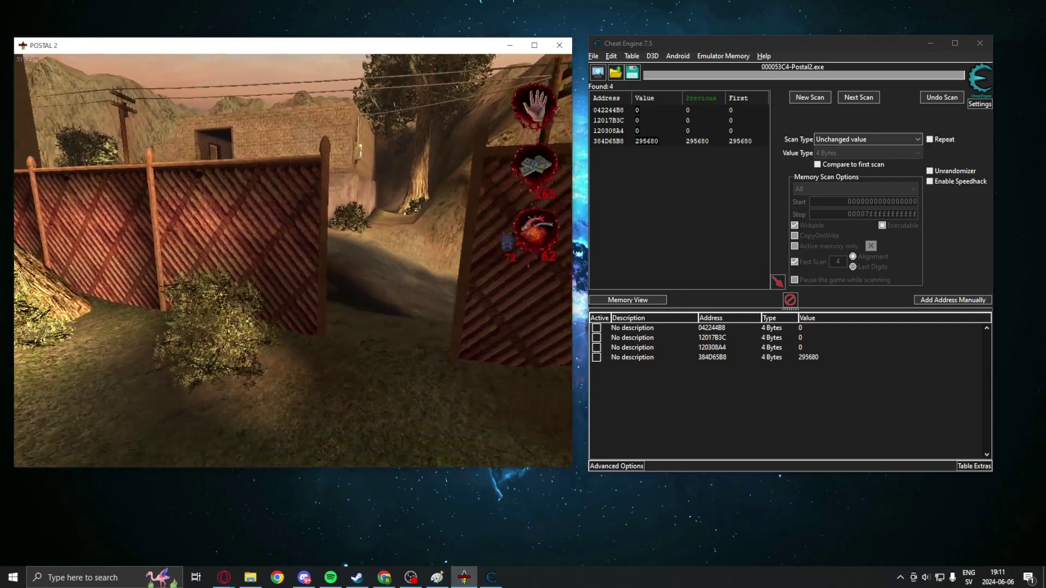
{"action": "key", "text": "Escape"}
Step: Delete addresses 12017B3C and 120308A4 from the Cheat Engine address list
{"action": "left_click", "coordinate": [793, 338]}
{"action": "left_click", "coordinate": [804, 349], "text": "shift"}
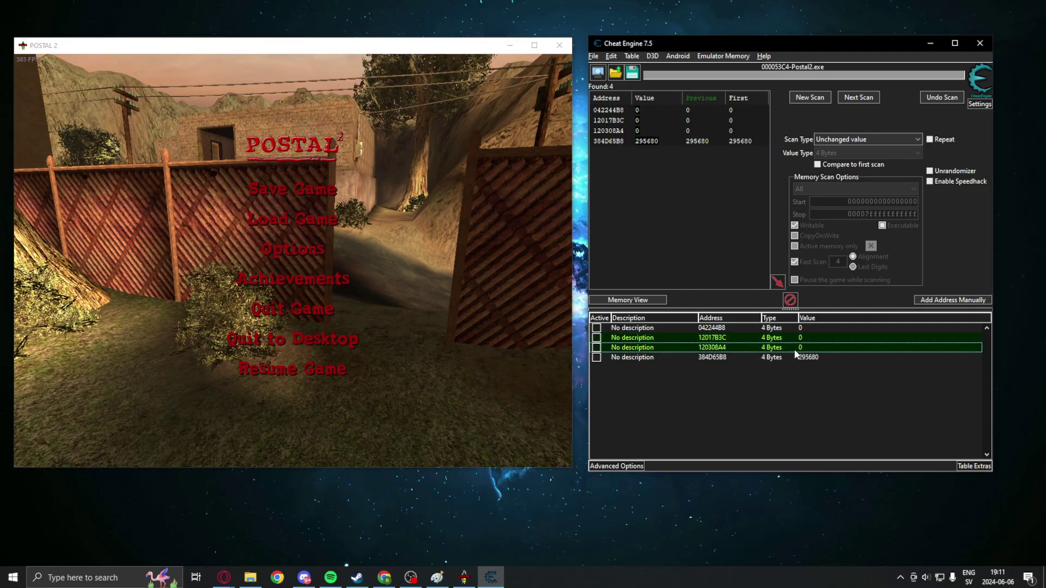
{"action": "right_click", "coordinate": [796, 353]}
{"action": "left_click", "coordinate": [834, 63]}
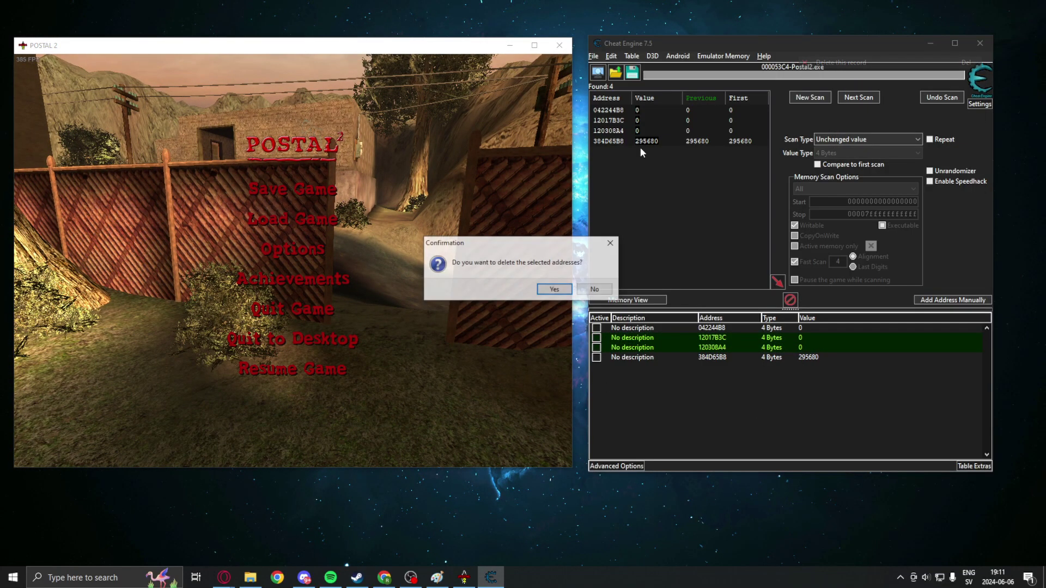
{"action": "left_click", "coordinate": [570, 293]}
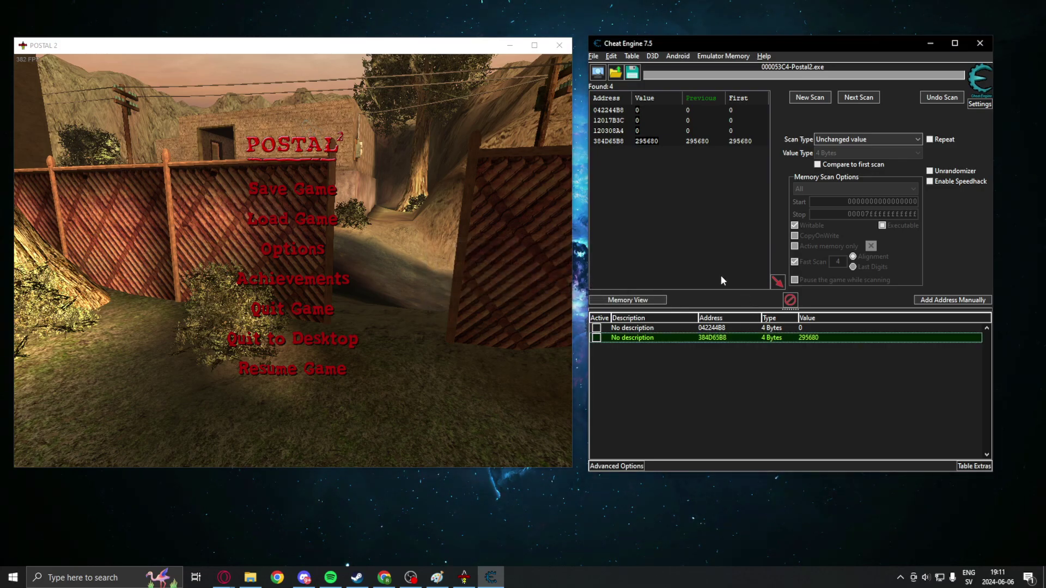
Step: Resume and pause Postal 2 briefly, and freeze both remaining addresses, 042244B8 and 384D65B8, in Cheat Engine
{"action": "left_click", "coordinate": [794, 327]}
{"action": "left_click", "coordinate": [507, 353]}
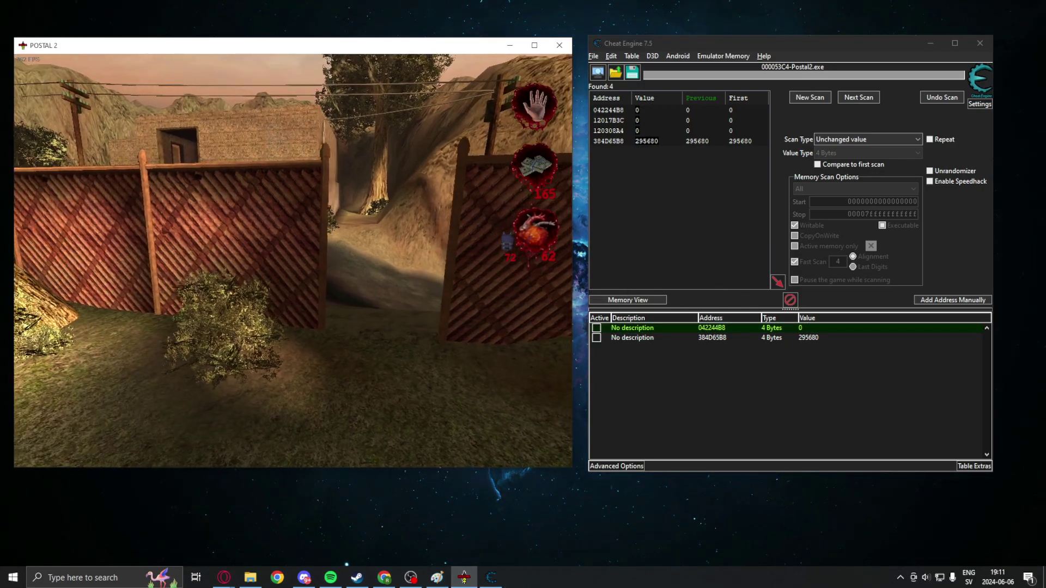
{"action": "key", "text": "Escape"}
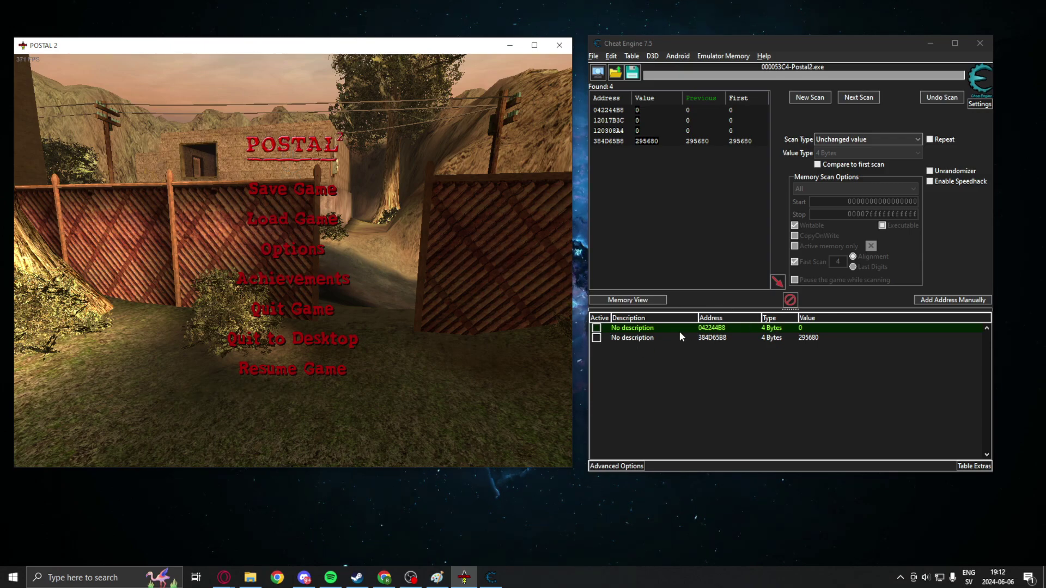
{"action": "left_click", "coordinate": [596, 328]}
{"action": "left_click", "coordinate": [597, 338]}
{"action": "left_click", "coordinate": [518, 362]}
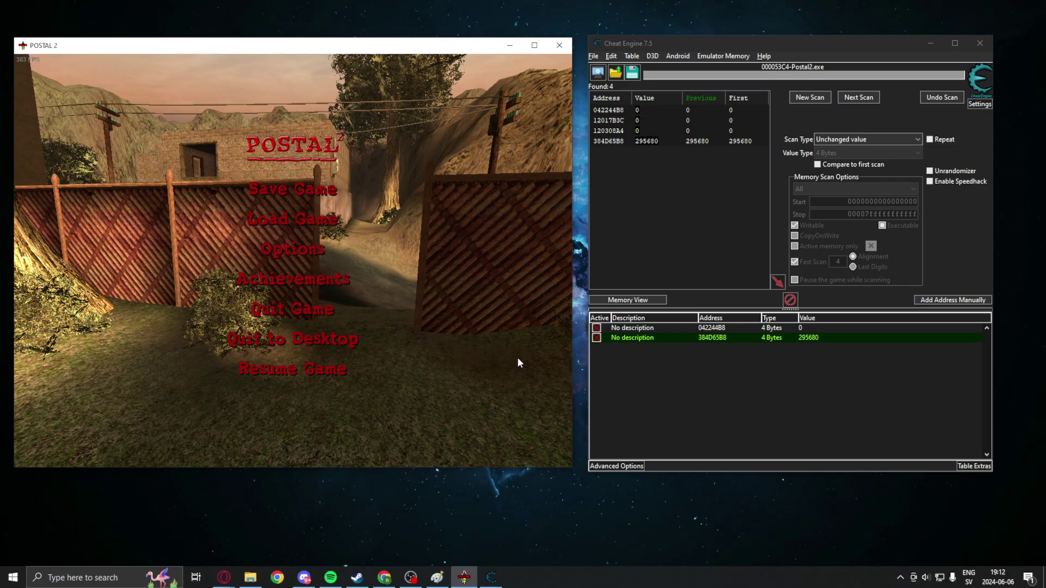
Step: Resume Postal 2 and test the behindview console command repeatedly with both addresses frozen
{"action": "key", "text": "Escape"}
{"action": "key", "text": "grave"}
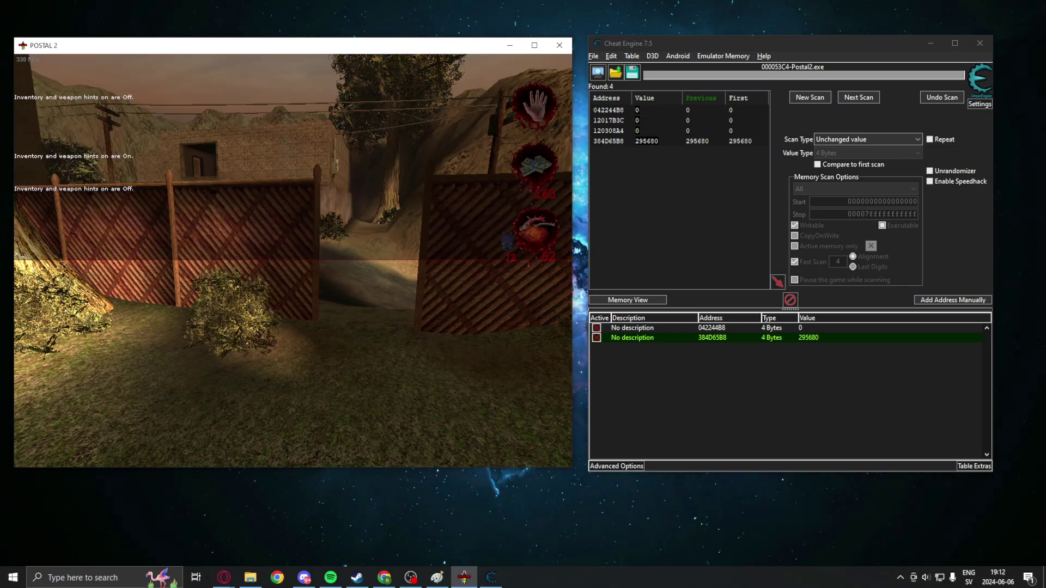
{"action": "key", "text": "Up"}
{"action": "key", "text": "Return"}
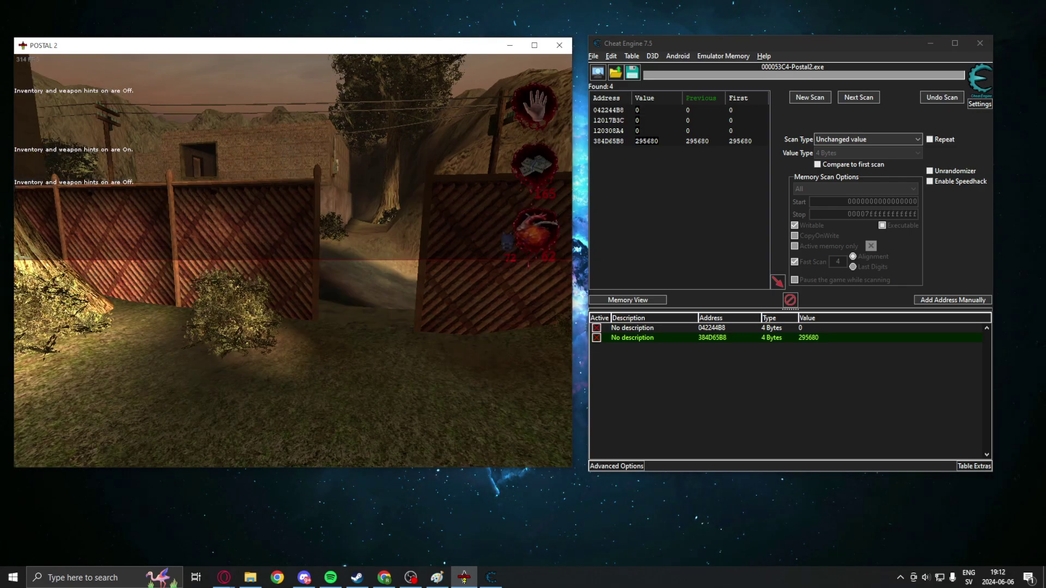
{"action": "key", "text": "Up"}
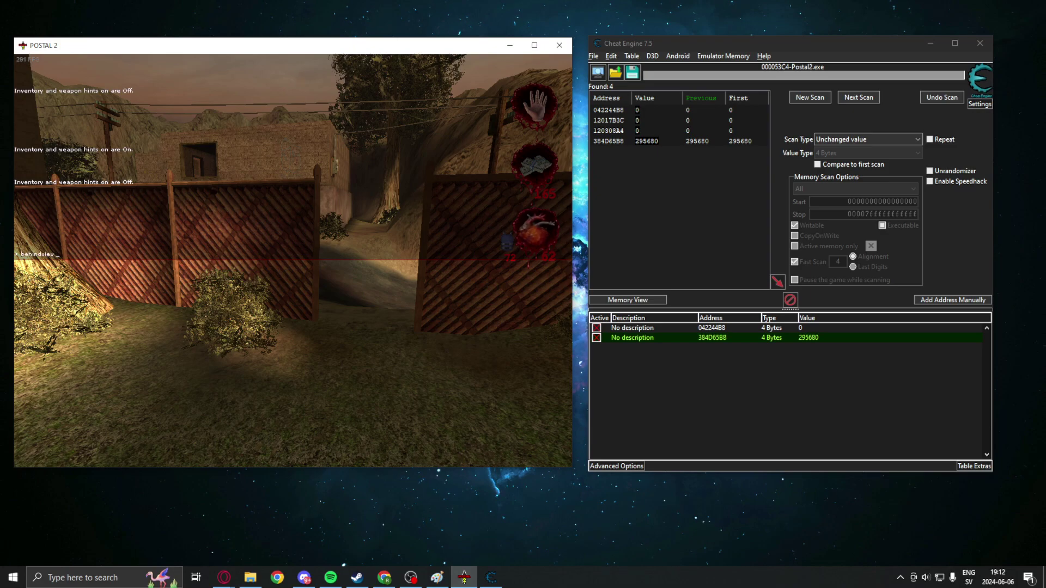
{"action": "key", "text": "Return"}
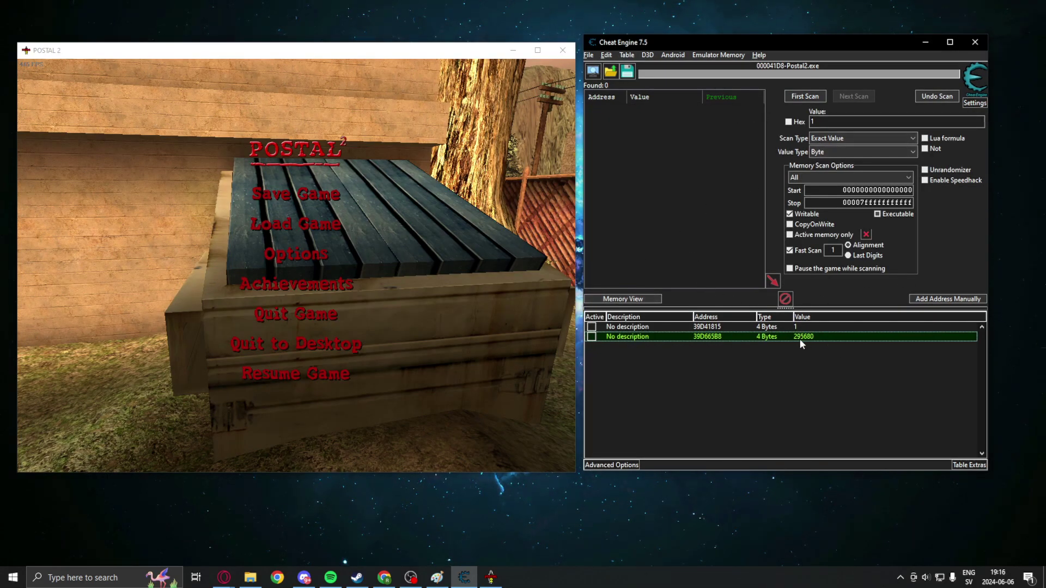
Step: Freeze address 39D665B8 in Cheat Engine, resume Postal 2, and test behindview 1 in its console
{"action": "left_click", "coordinate": [591, 337]}
{"action": "key", "text": "alt+Tab"}
{"action": "key", "text": "Escape"}
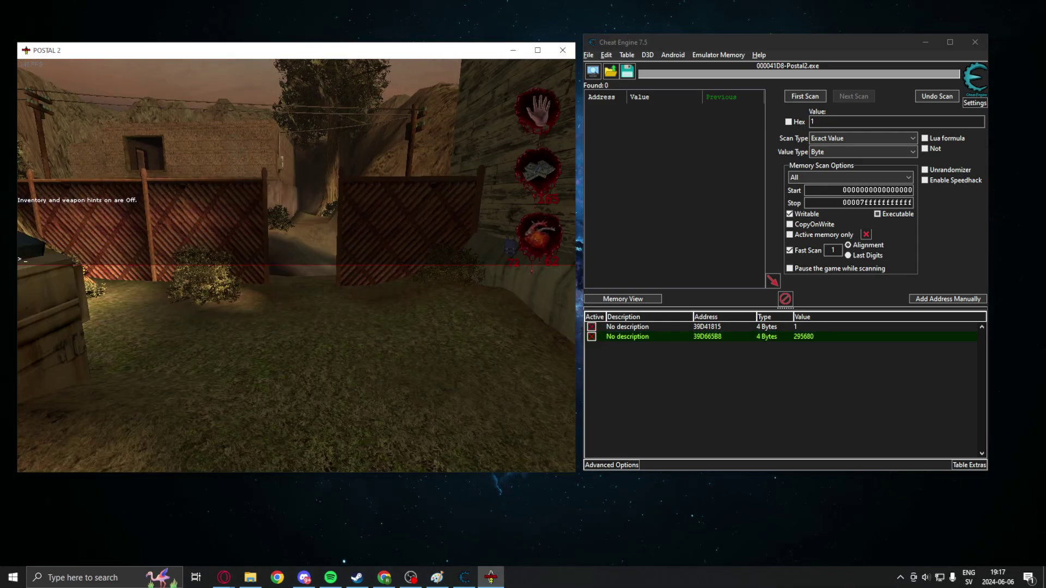
{"action": "type", "text": "behindview 1"}
{"action": "key", "text": "Return"}
{"action": "key", "text": "Escape"}
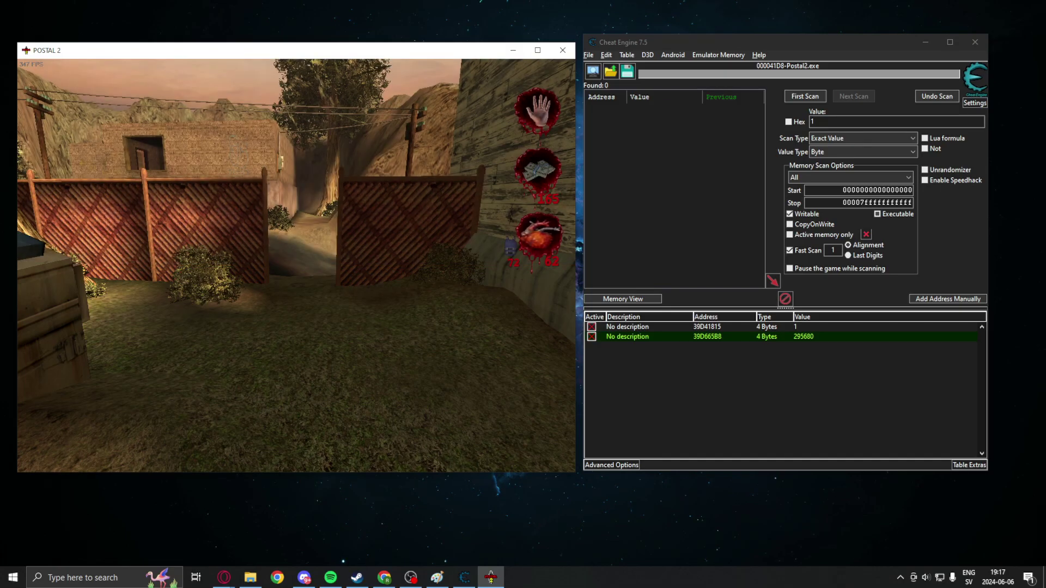
Step: Unfreeze address 39D41815, test the behindview command in Postal 2 with only 39D665B8 frozen, and pause the game
{"action": "left_click", "coordinate": [802, 400]}
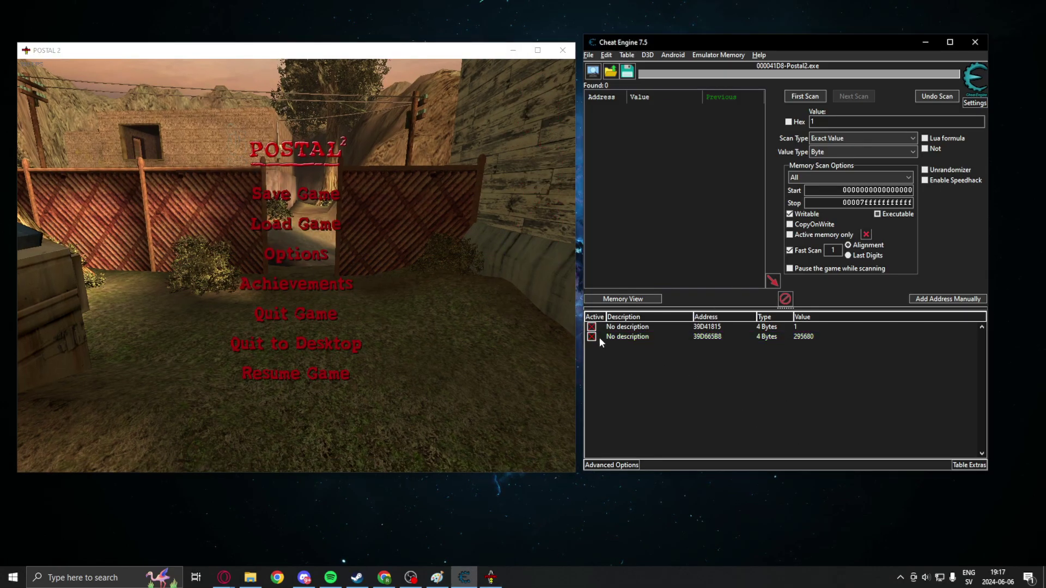
{"action": "key", "text": "space"}
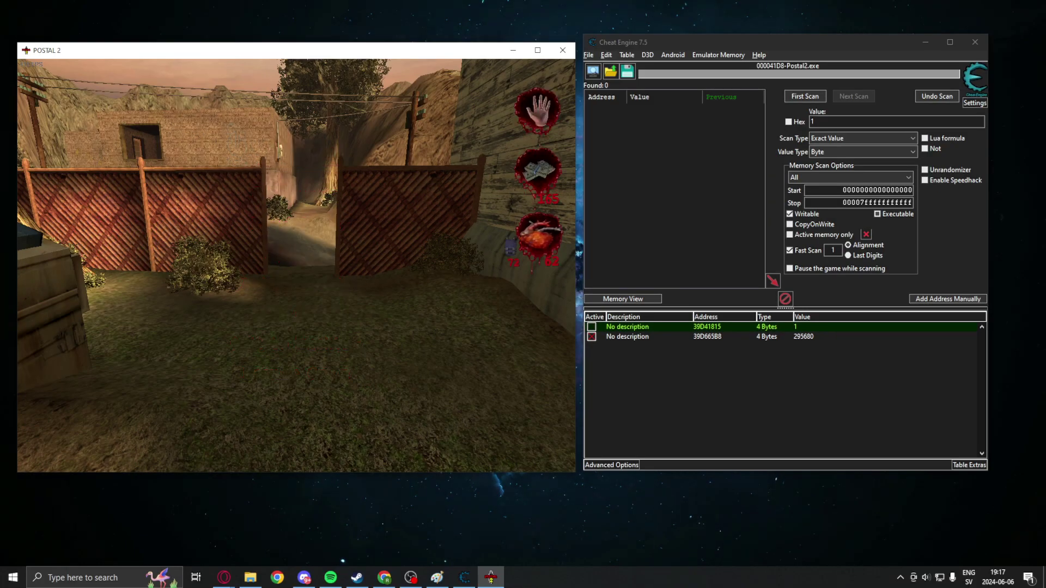
{"action": "key", "text": "grave"}
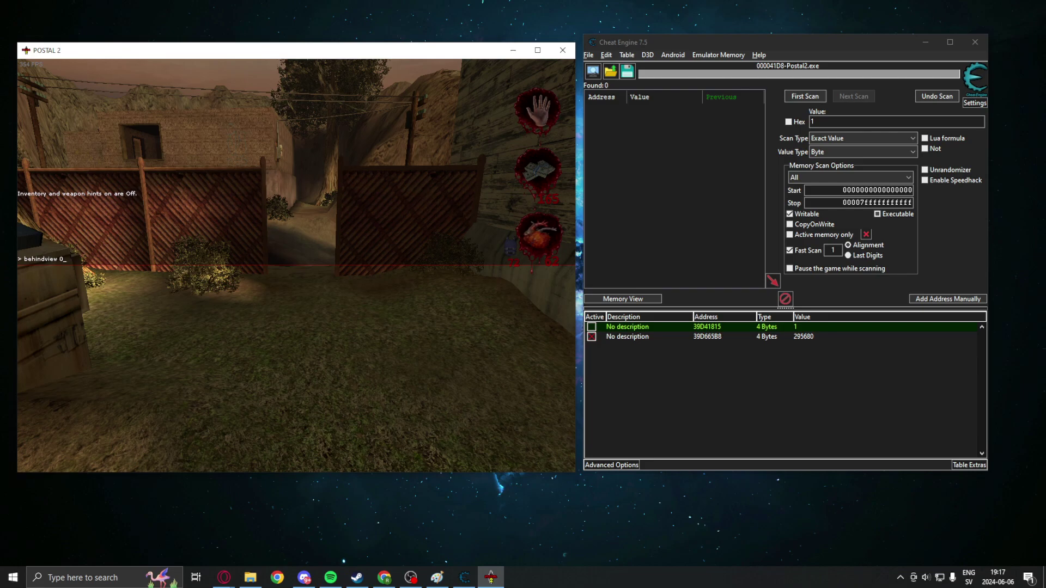
{"action": "key", "text": "Return"}
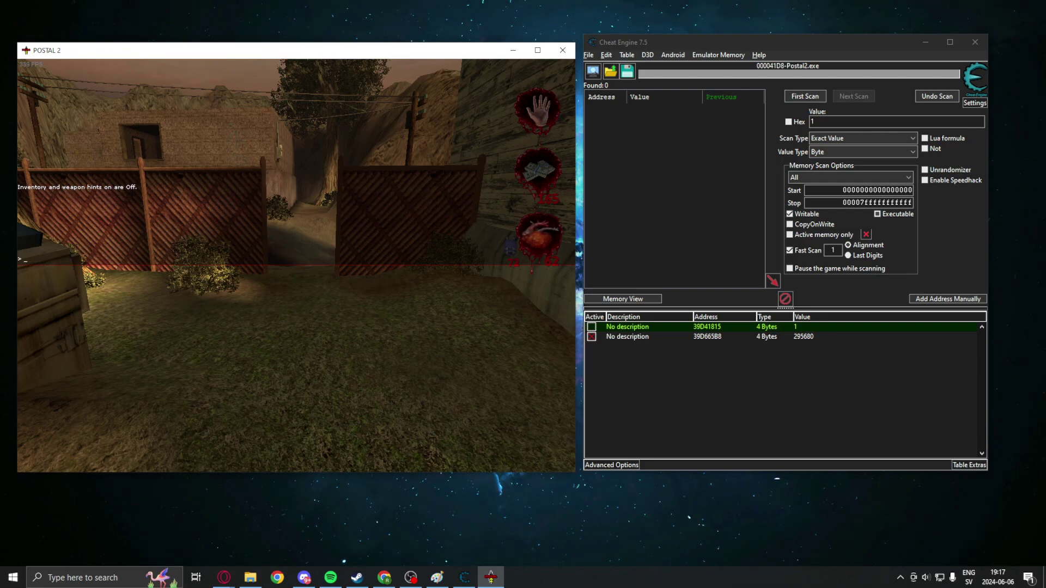
{"action": "key", "text": "Escape"}
{"action": "key", "text": "Escape"}
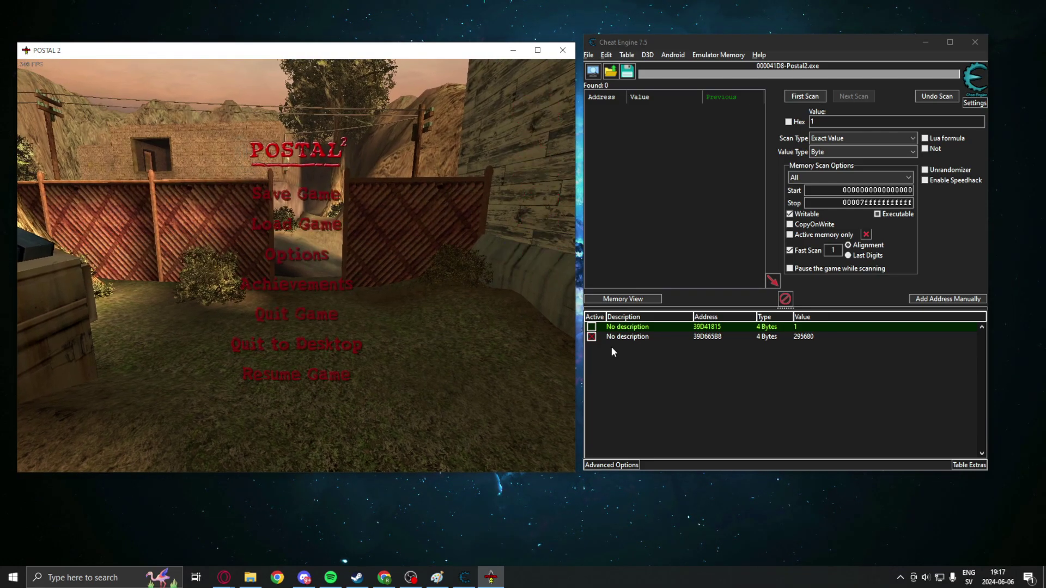
Step: Change the description of address 39D665B8 to "thirdperson value"
{"action": "left_click", "coordinate": [629, 338]}
{"action": "double_click", "coordinate": [630, 339]}
{"action": "type", "text": "thirdperson value"}
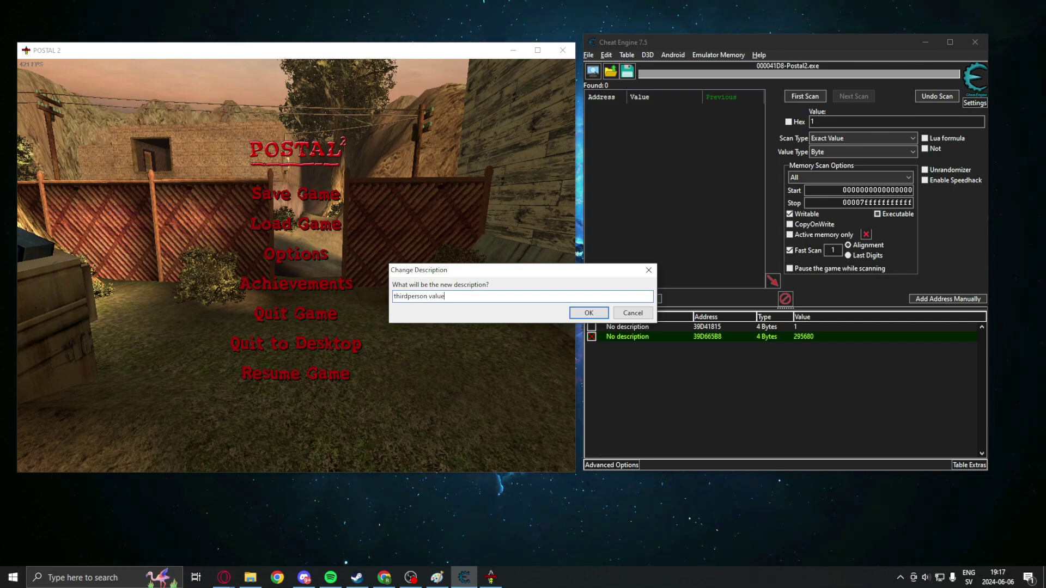
{"action": "key", "text": "Return"}
Step: Delete the address 39D41815 record from the Cheat Engine address list and confirm the deletion
{"action": "right_click", "coordinate": [672, 327]}
{"action": "left_click", "coordinate": [703, 44]}
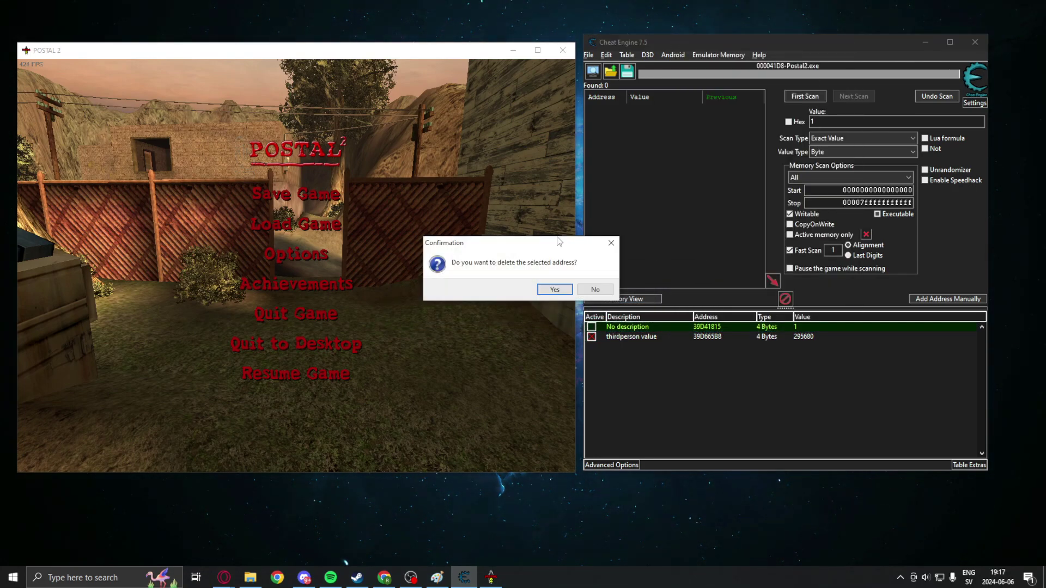
{"action": "left_click", "coordinate": [551, 290]}
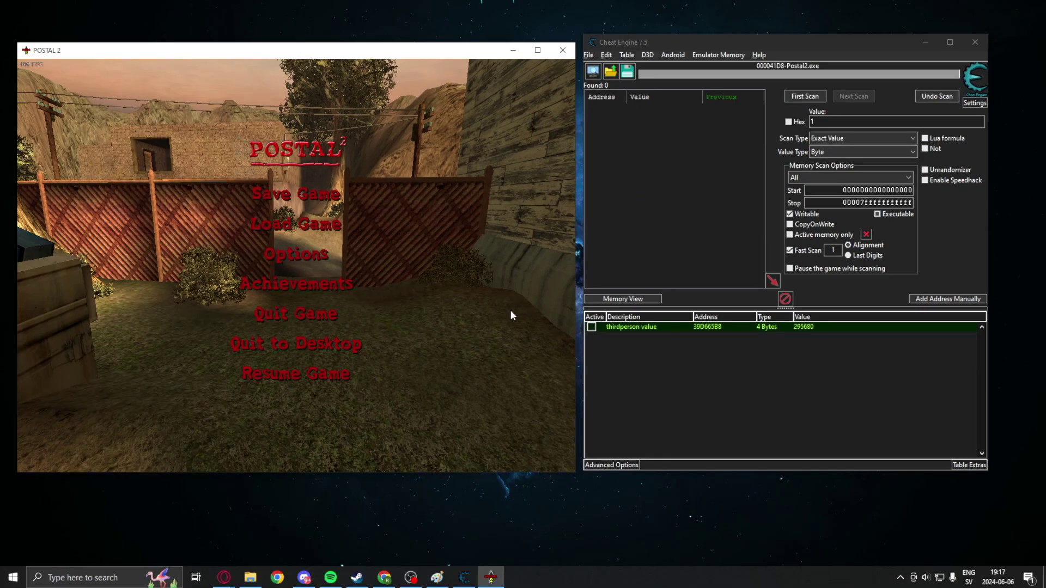
Step: Switch Postal 2 to third-person view through its console, and set the thirdperson value to 295680 in Cheat Engine
{"action": "key", "text": "grave"}
{"action": "key", "text": "Return"}
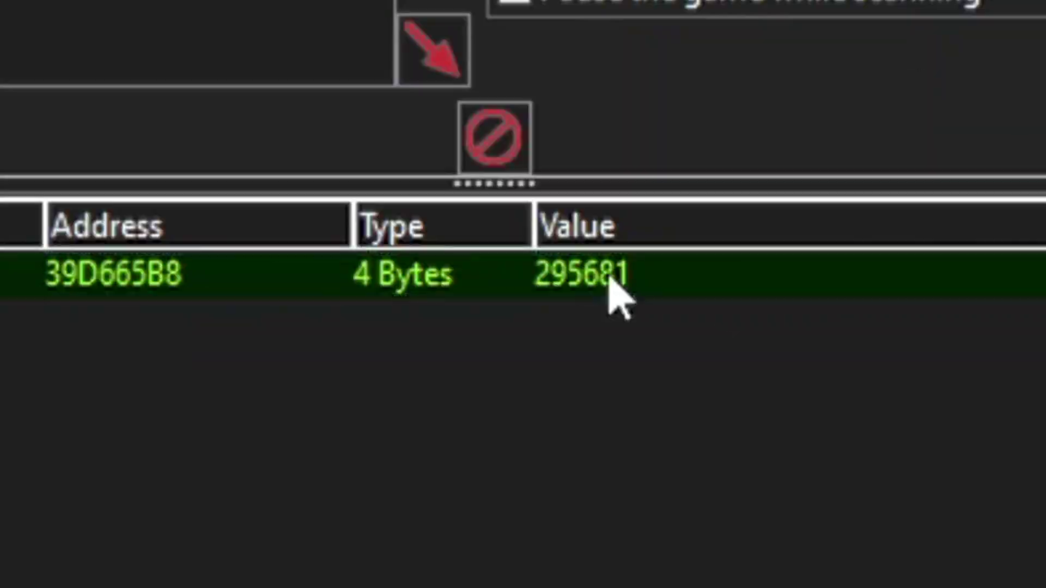
{"action": "double_click", "coordinate": [808, 327]}
{"action": "left_click", "coordinate": [414, 299]}
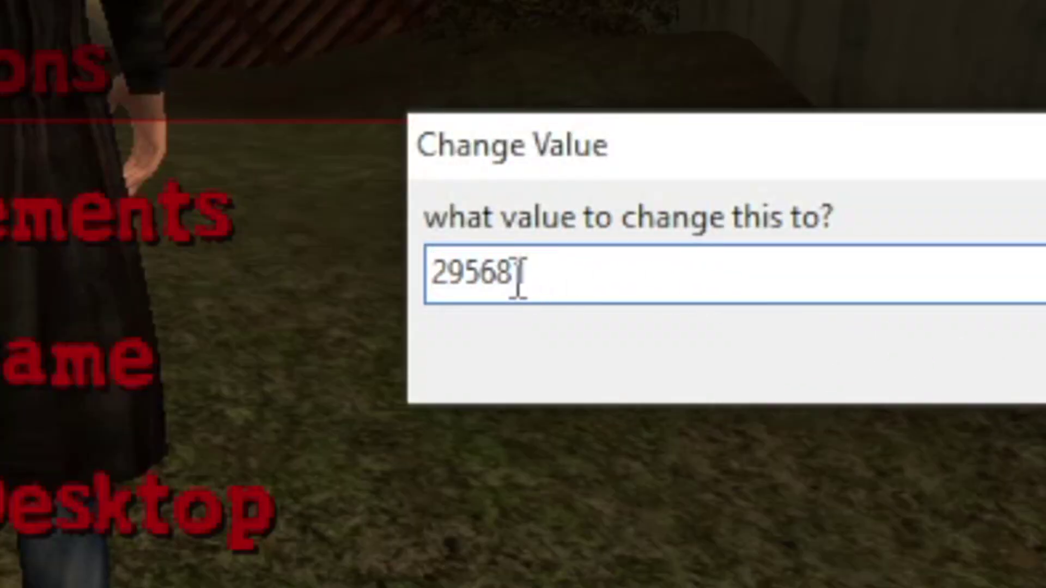
{"action": "left_click_drag", "start_coordinate": [496, 273], "coordinate": [667, 257]}
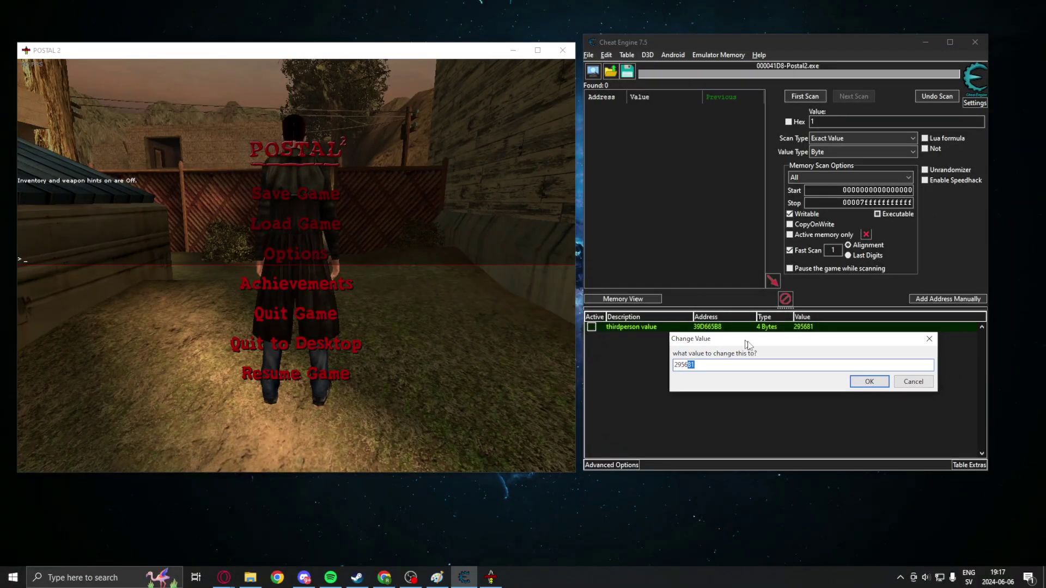
{"action": "left_click_drag", "start_coordinate": [748, 344], "coordinate": [830, 344]}
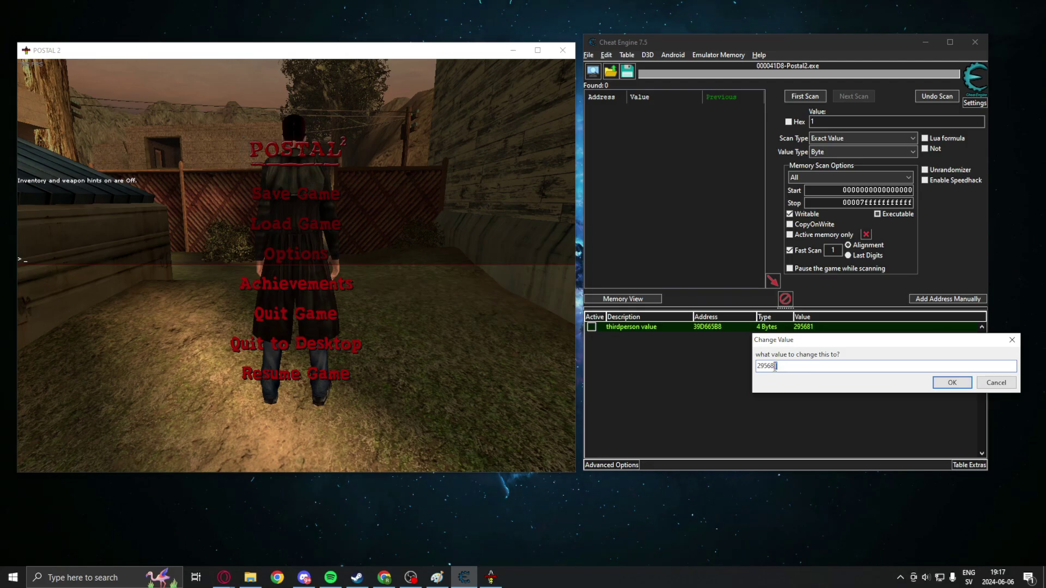
{"action": "left_click_drag", "start_coordinate": [814, 344], "coordinate": [740, 351]}
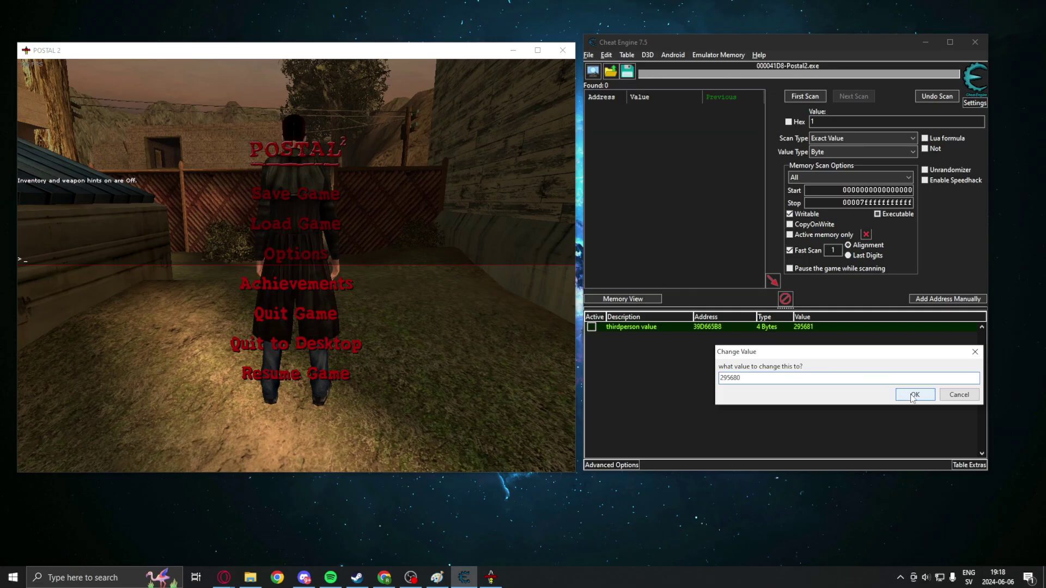
{"action": "left_click", "coordinate": [736, 348]}
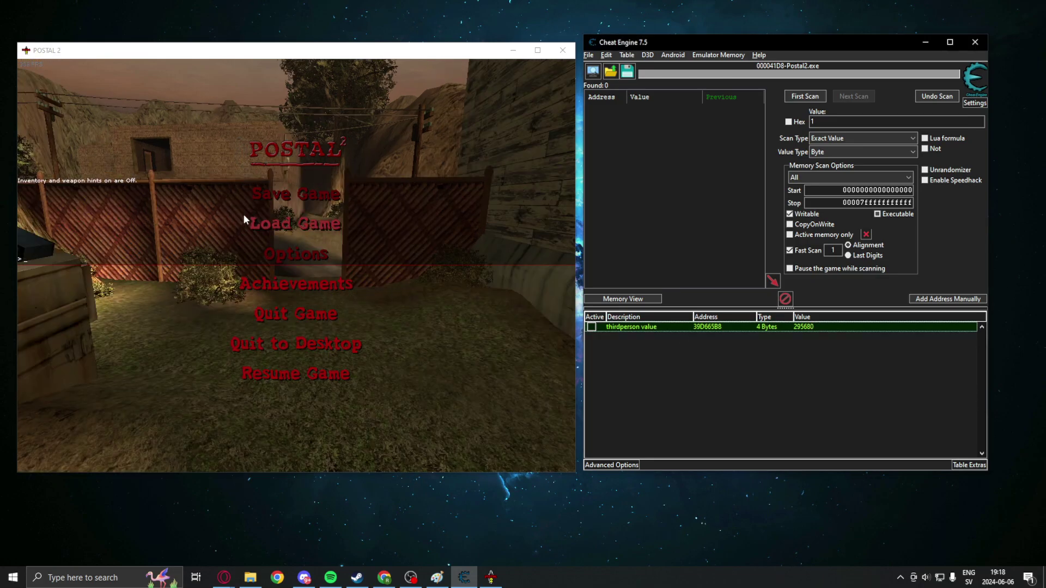
Step: Set the thirdperson value to 295681 to test the third-person view
{"action": "double_click", "coordinate": [813, 327]}
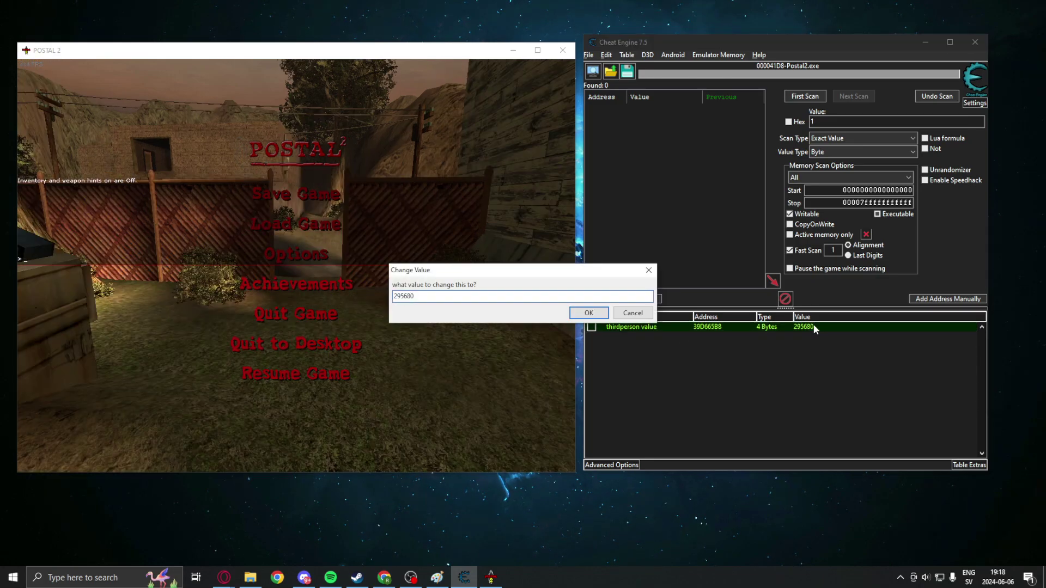
{"action": "key", "text": "BackSpace"}
{"action": "type", "text": "1"}
{"action": "key", "text": "Return"}
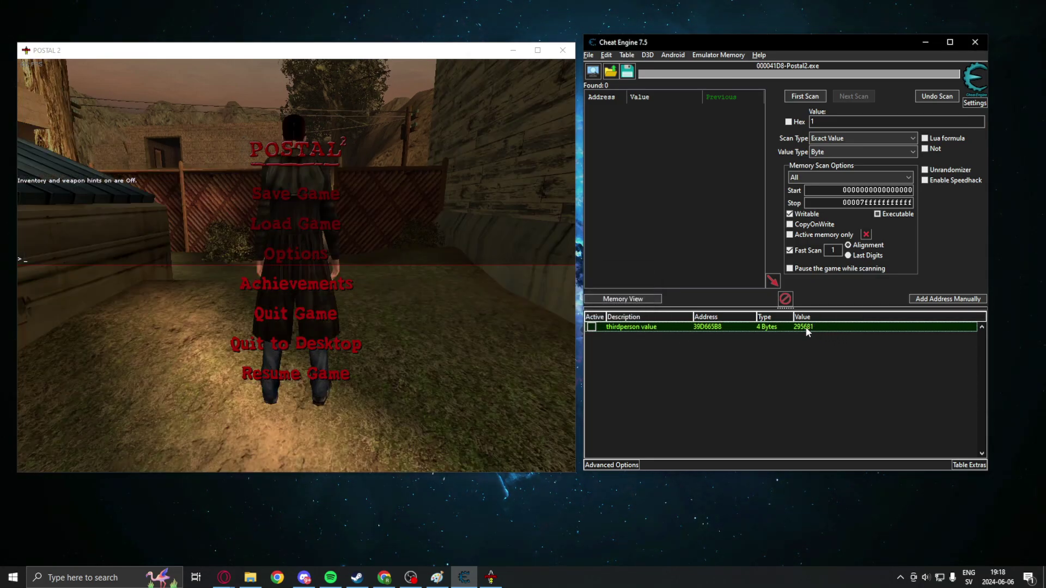
{"action": "double_click", "coordinate": [805, 327]}
{"action": "key", "text": "Return"}
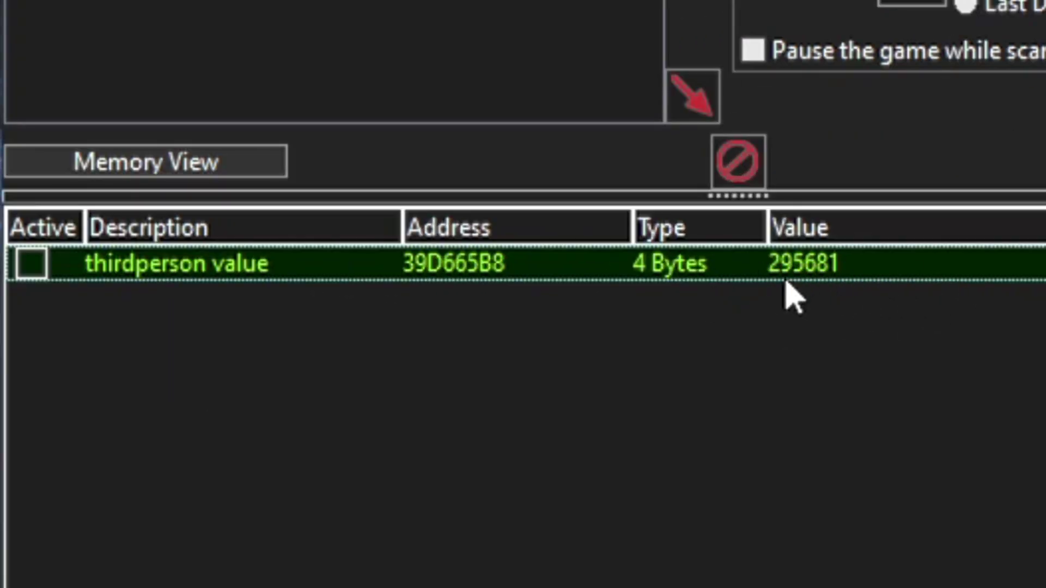
Step: Change the value type of the thirdperson value record to Byte
{"action": "double_click", "coordinate": [651, 265]}
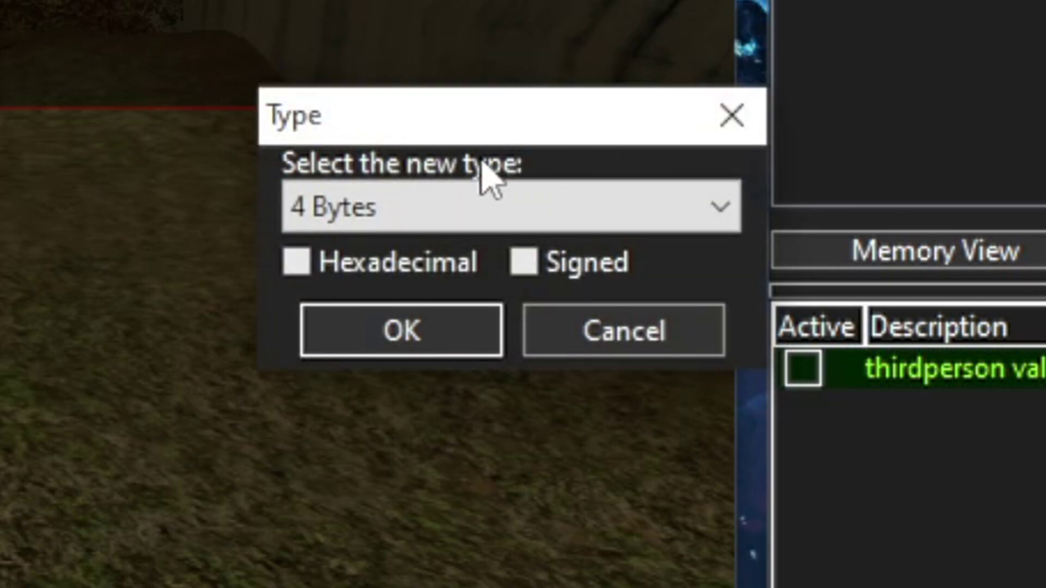
{"action": "left_click", "coordinate": [480, 188]}
{"action": "left_click", "coordinate": [679, 143]}
{"action": "left_click", "coordinate": [459, 213]}
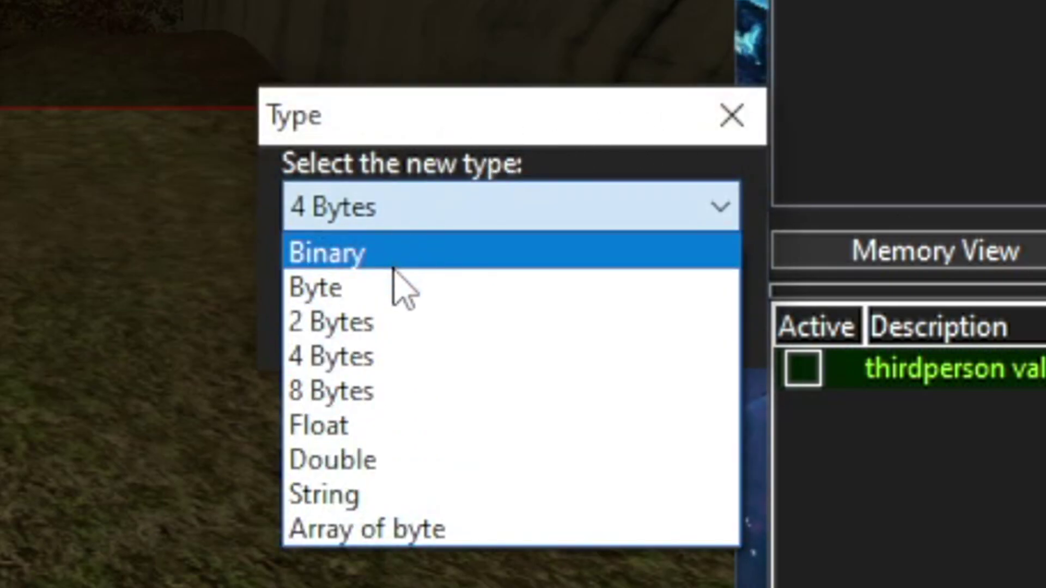
{"action": "left_click", "coordinate": [381, 290]}
{"action": "left_click", "coordinate": [363, 336]}
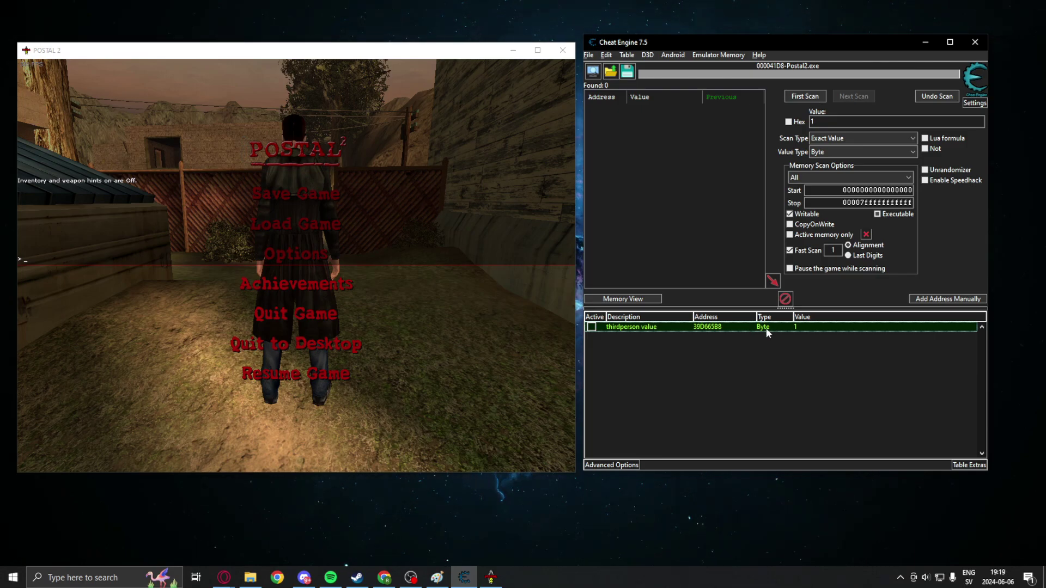
Step: Run a pointer scan for address 39D665B8 and store the results as thirdpersonmode
{"action": "right_click", "coordinate": [757, 332]}
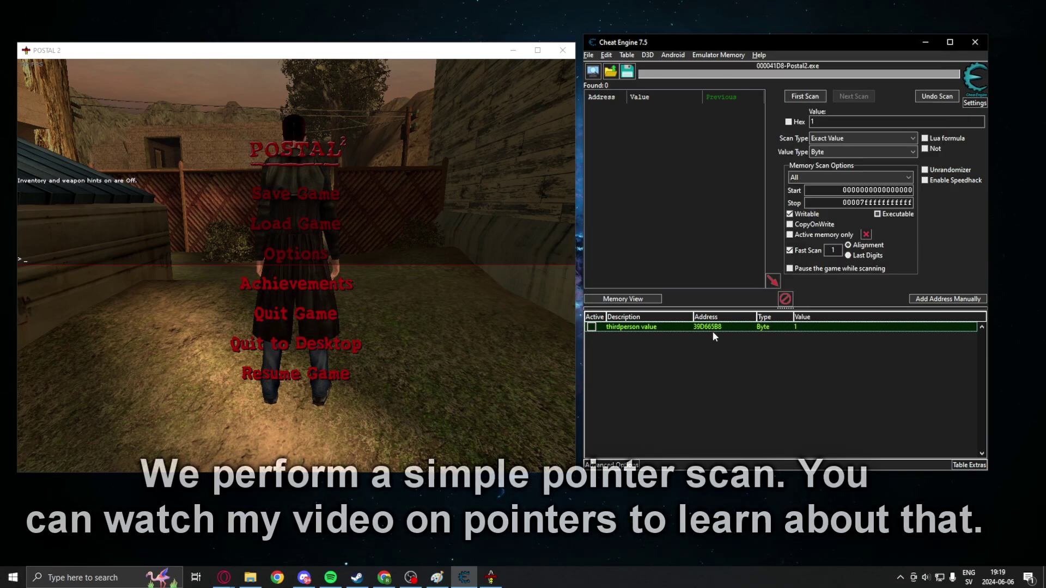
{"action": "right_click", "coordinate": [725, 327]}
{"action": "left_click", "coordinate": [774, 186]}
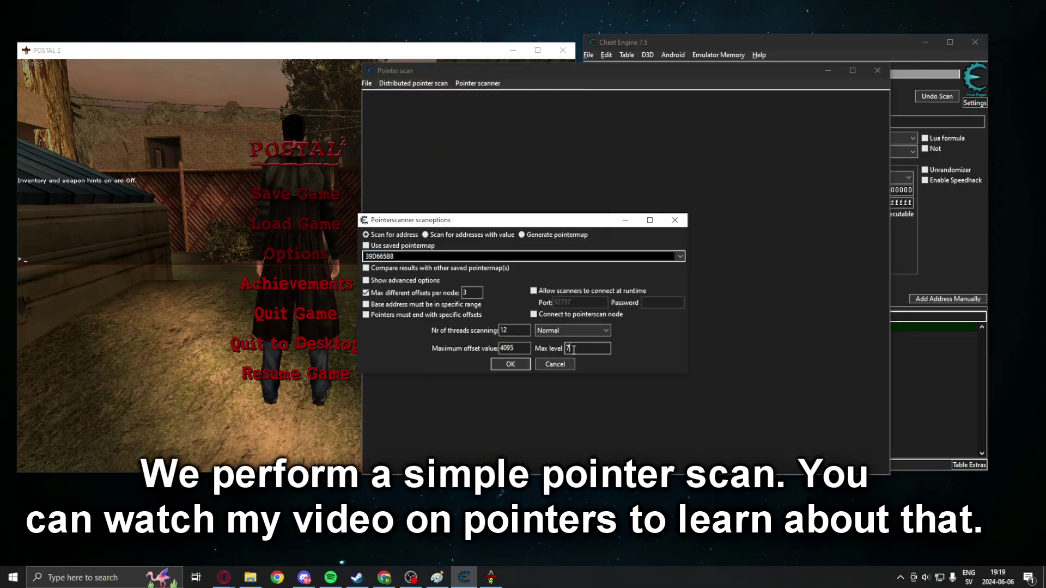
{"action": "left_click", "coordinate": [564, 353]}
{"action": "key", "text": "Return"}
{"action": "type", "text": "thirdpersonmode"}
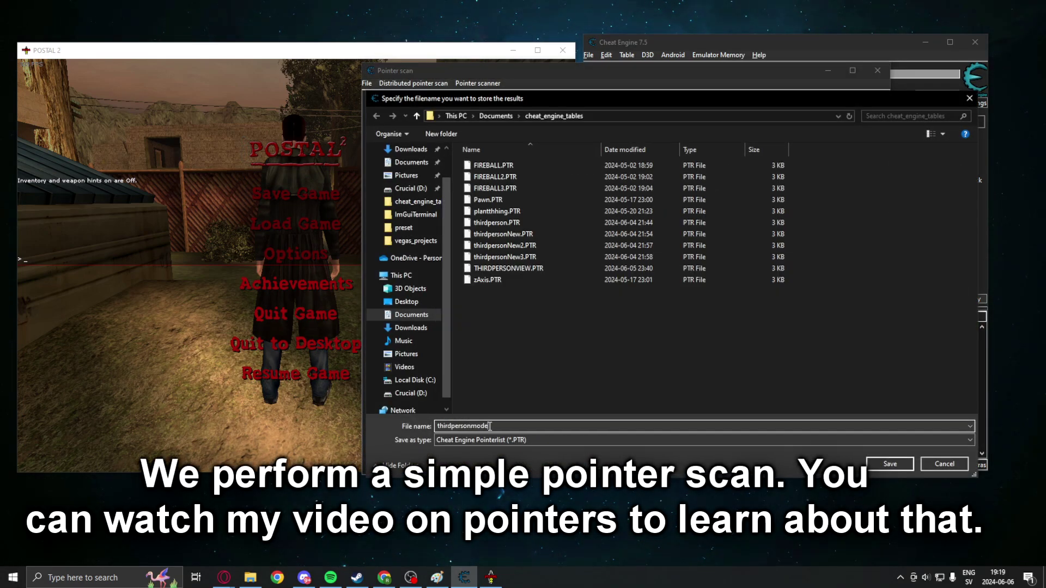
{"action": "key", "text": "Return"}
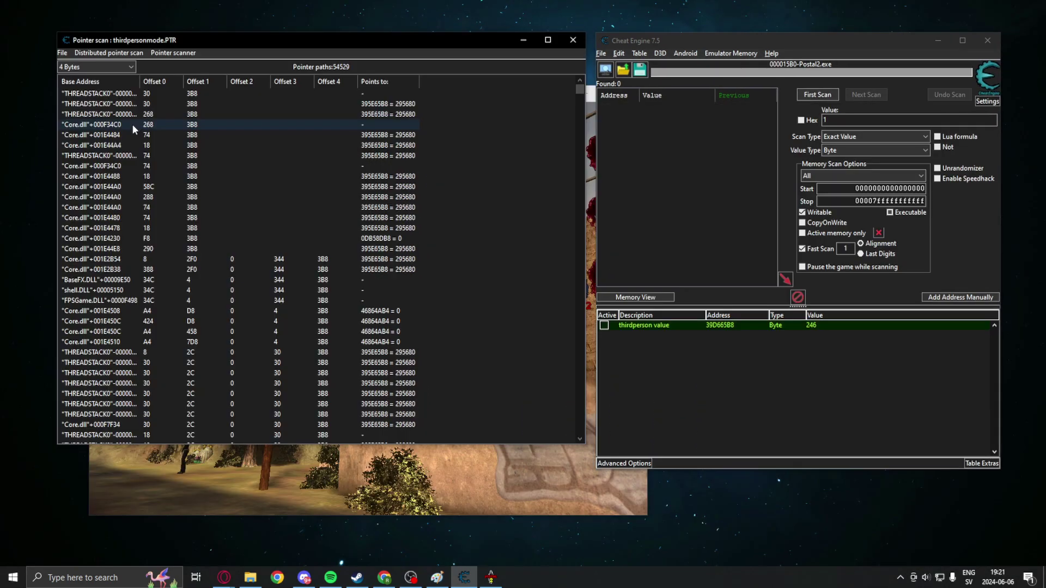
Step: Add the "Core.dll"+001E4484 pointer path with offsets 74 and 3B8 to the address list, and sort the scan results by Offset 2
{"action": "double_click", "coordinate": [145, 134]}
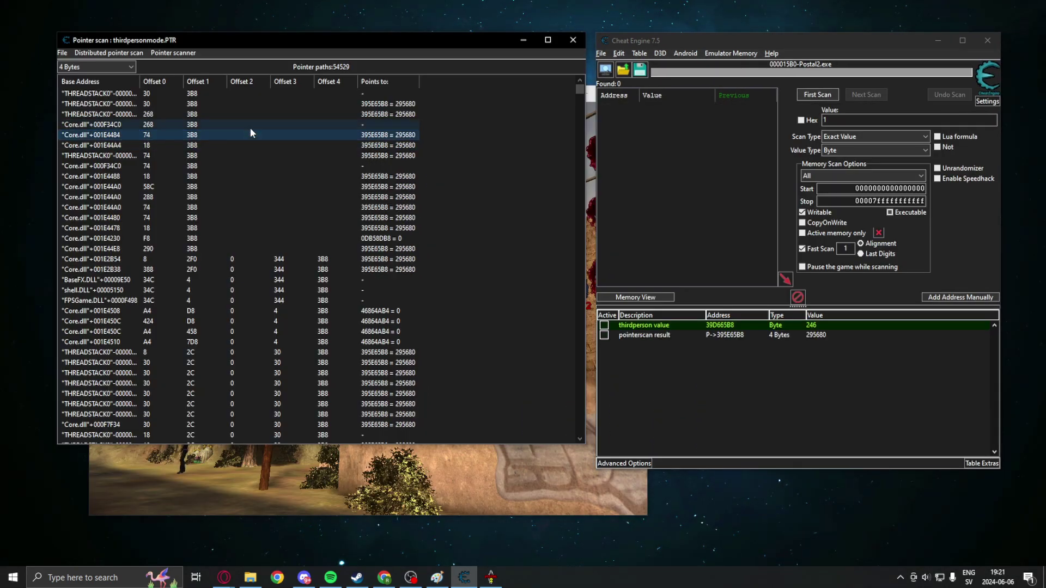
{"action": "left_click_drag", "start_coordinate": [394, 42], "coordinate": [773, 146]}
{"action": "scroll", "coordinate": [598, 345], "scroll_direction": "down", "scroll_amount": 7}
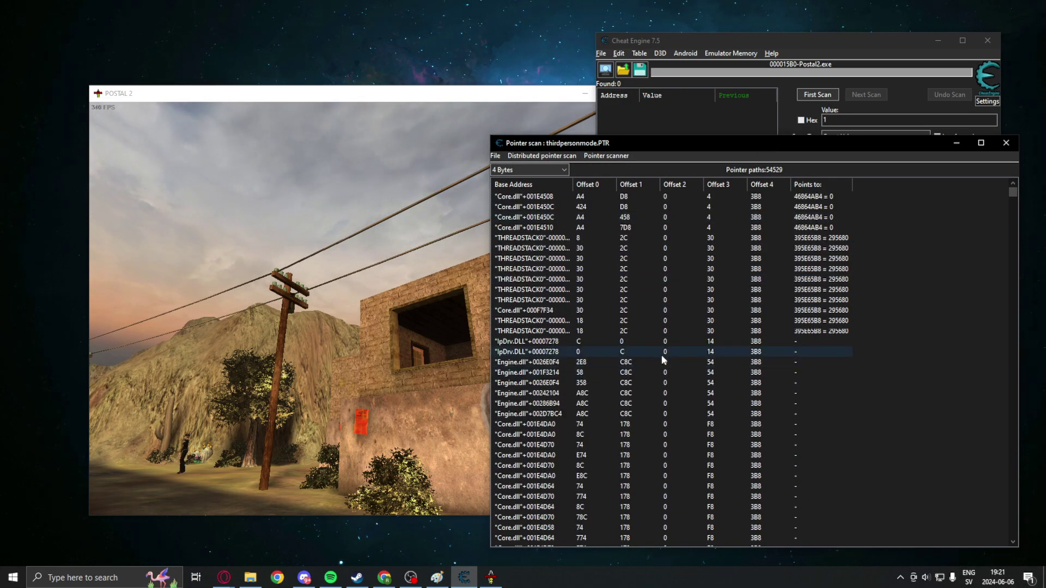
{"action": "scroll", "coordinate": [652, 410], "scroll_direction": "up", "scroll_amount": 6}
{"action": "left_click", "coordinate": [695, 185]}
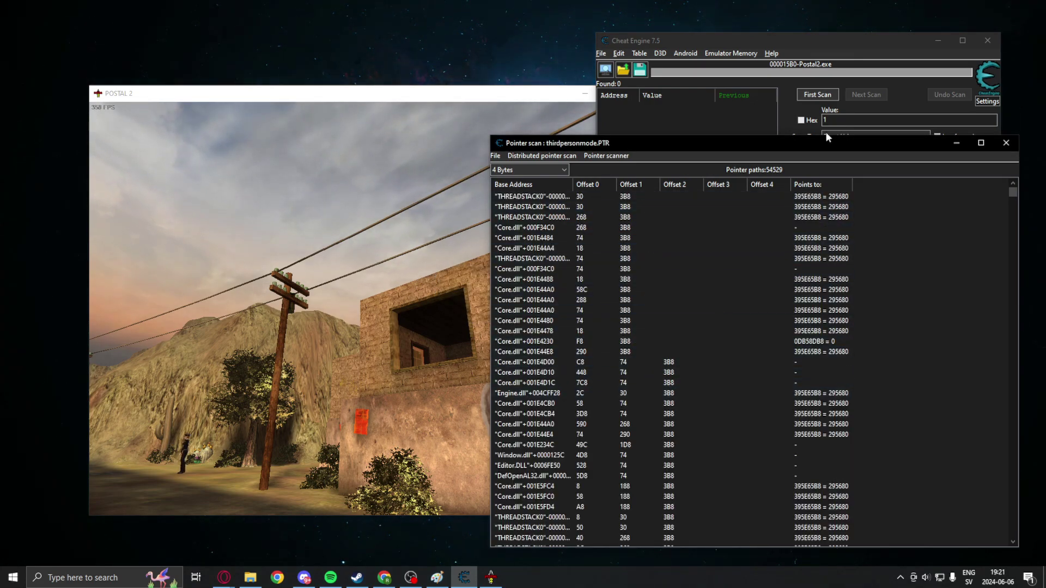
{"action": "left_click_drag", "start_coordinate": [822, 146], "coordinate": [817, 171]}
{"action": "left_click", "coordinate": [795, 343]}
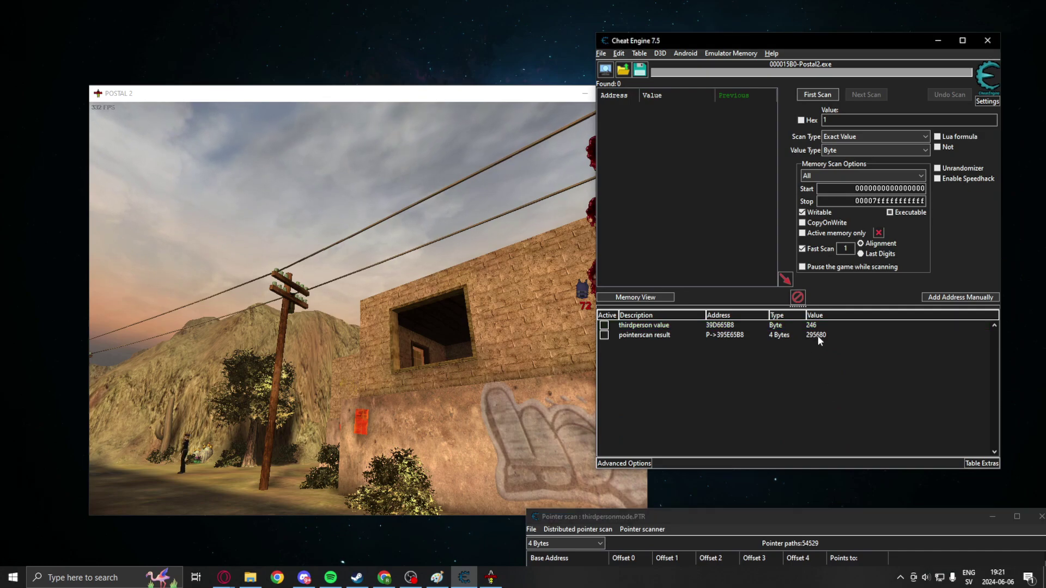
Step: Change the value type of the pointerscan result record to Byte
{"action": "double_click", "coordinate": [787, 336]}
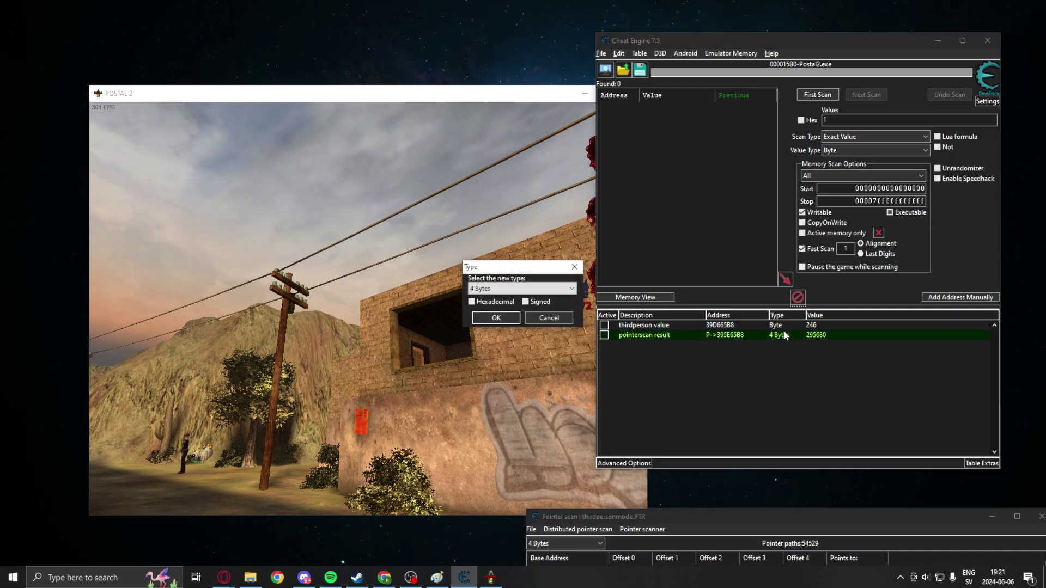
{"action": "left_click", "coordinate": [567, 289]}
{"action": "left_click", "coordinate": [518, 307]}
{"action": "left_click", "coordinate": [496, 318]}
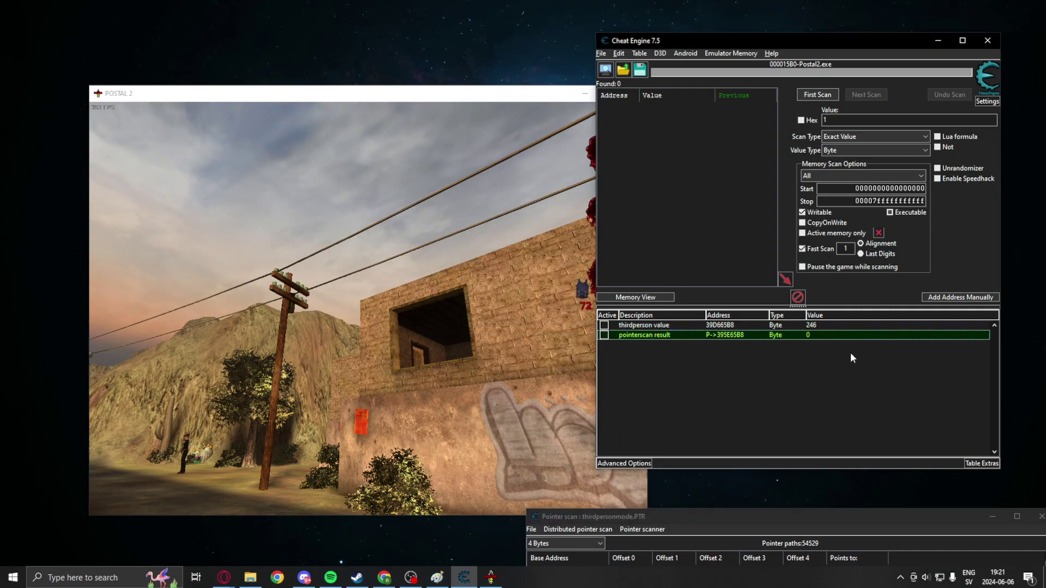
Step: Delete the old thirdperson value record at address 39D665B8 from the address list
{"action": "right_click", "coordinate": [793, 326]}
{"action": "left_click", "coordinate": [828, 44]}
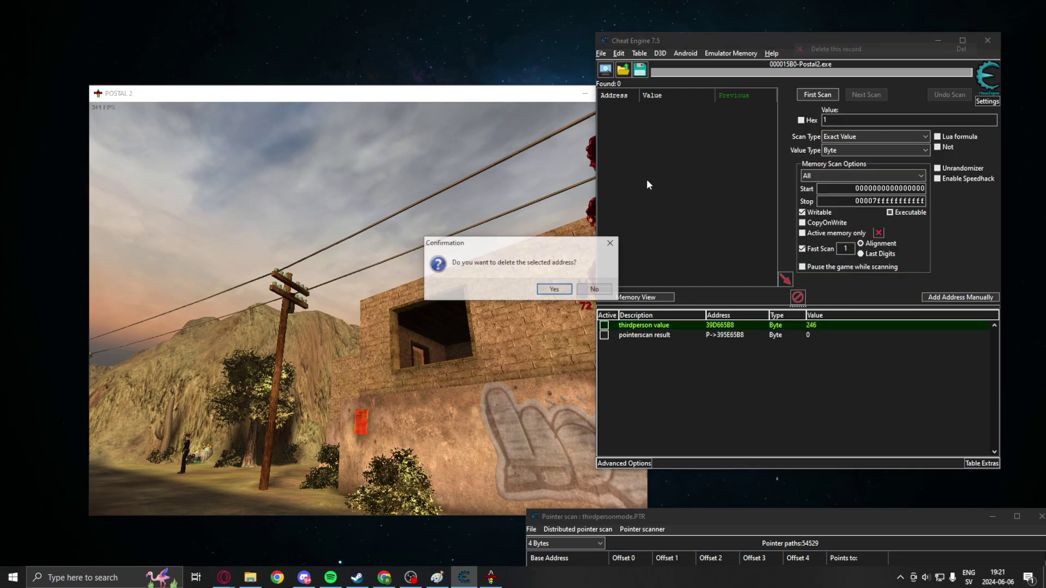
{"action": "left_click", "coordinate": [555, 290]}
Step: Place the Postal 2 window beside Cheat Engine, briefly open the game console, and pause the game
{"action": "left_click_drag", "start_coordinate": [338, 93], "coordinate": [257, 40]}
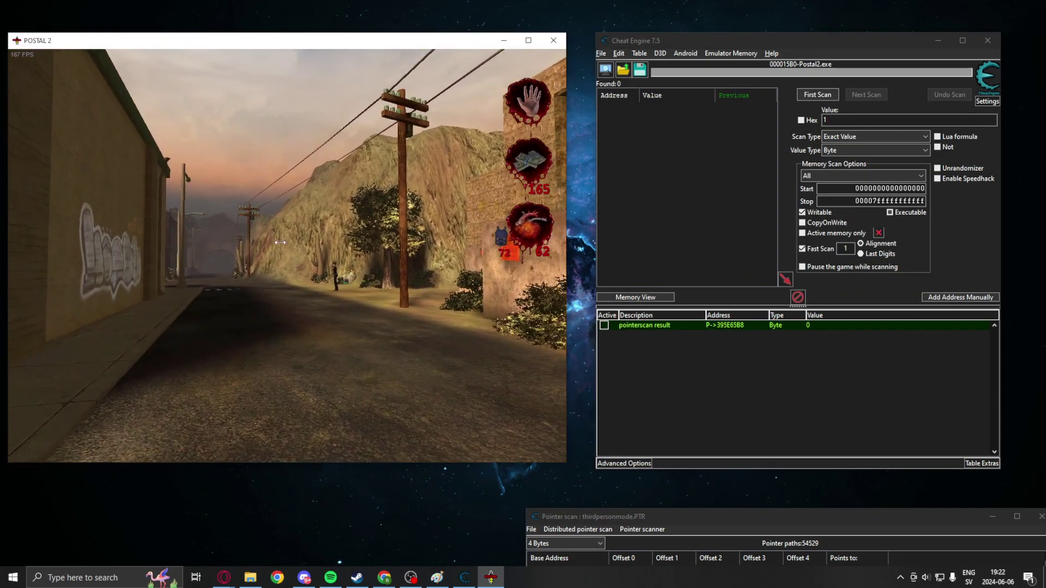
{"action": "key", "text": "Escape"}
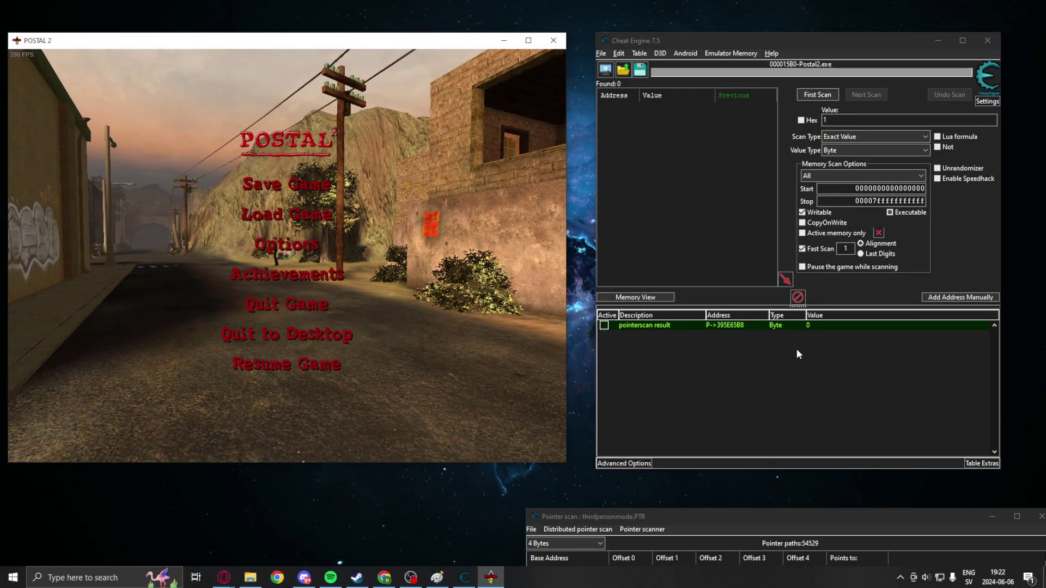
{"action": "key", "text": "Escape"}
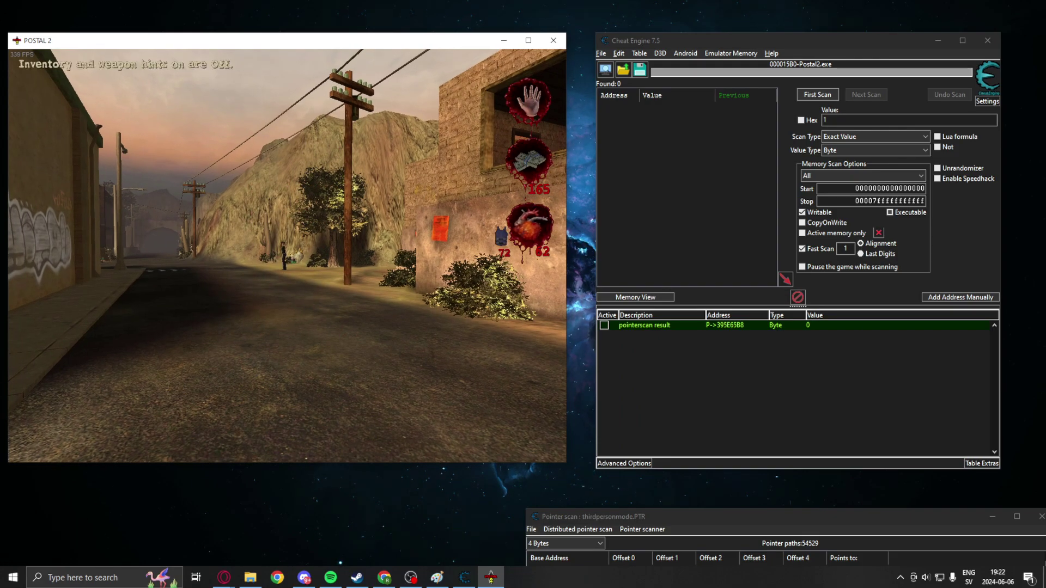
{"action": "key", "text": "grave"}
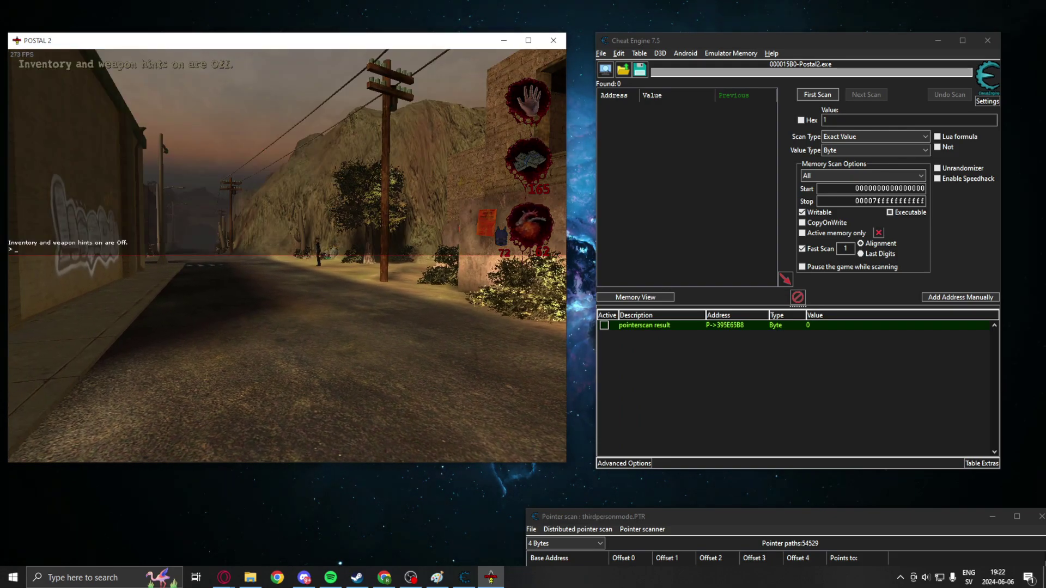
{"action": "key", "text": "Escape"}
{"action": "key", "text": "Escape"}
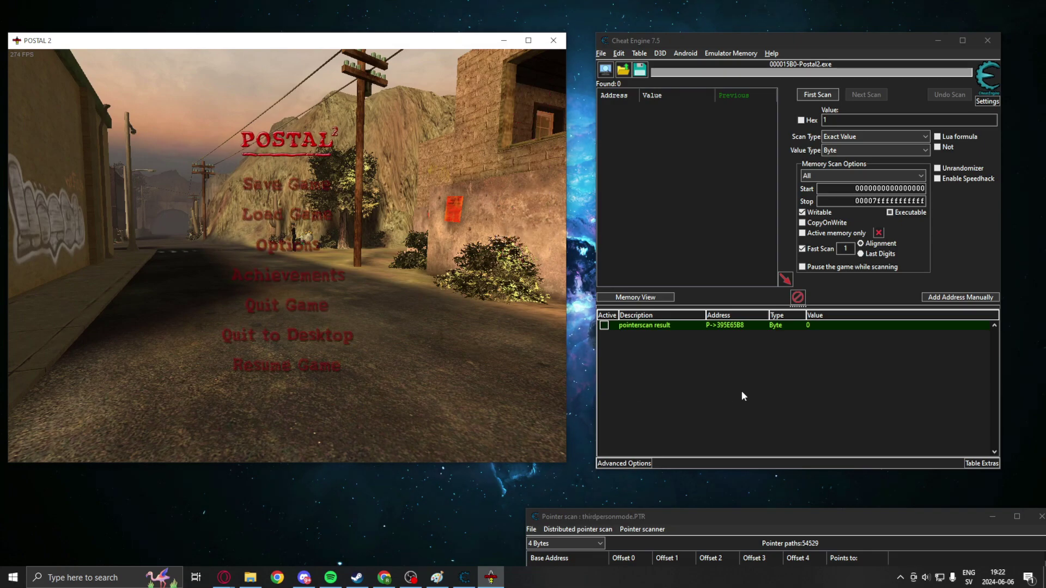
Step: Set the pointerscan result's value to 1 in Cheat Engine to test third-person view
{"action": "left_click", "coordinate": [741, 396]}
{"action": "double_click", "coordinate": [809, 325]}
{"action": "type", "text": "1"}
{"action": "key", "text": "Return"}
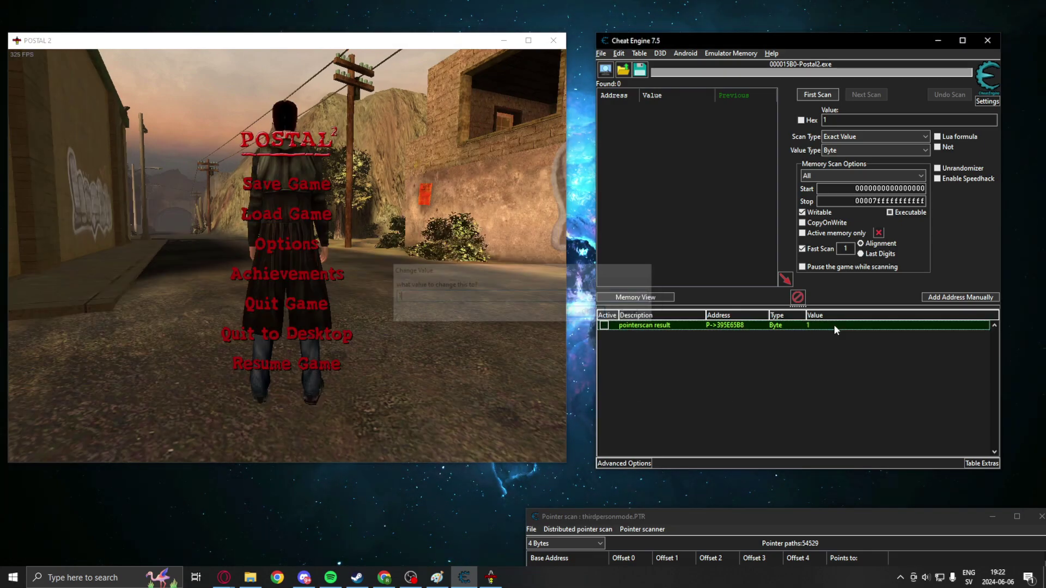
{"action": "left_click", "coordinate": [834, 325]}
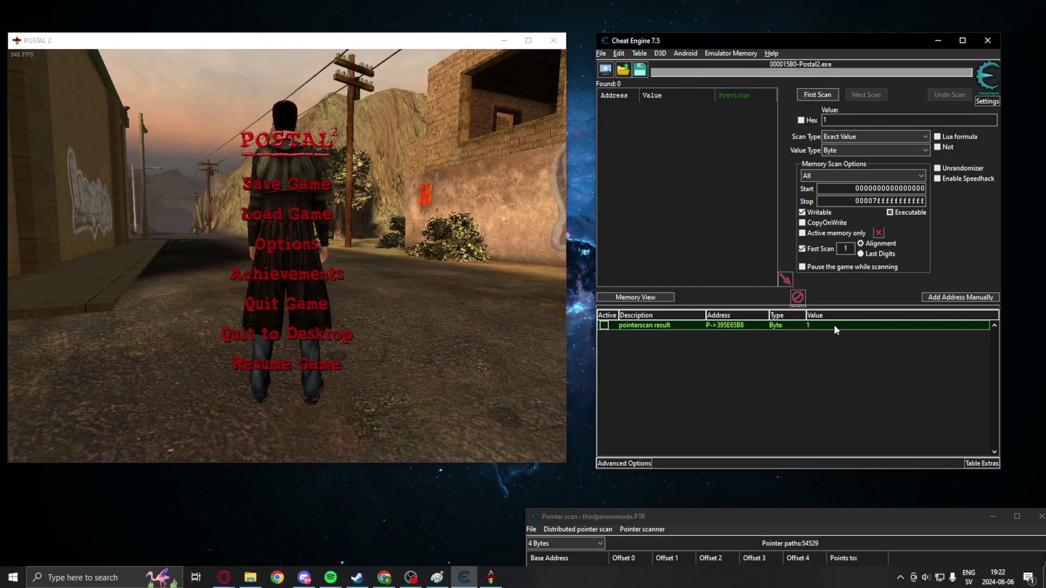
Step: Open the pointerscan result's description for editing
{"action": "double_click", "coordinate": [675, 325]}
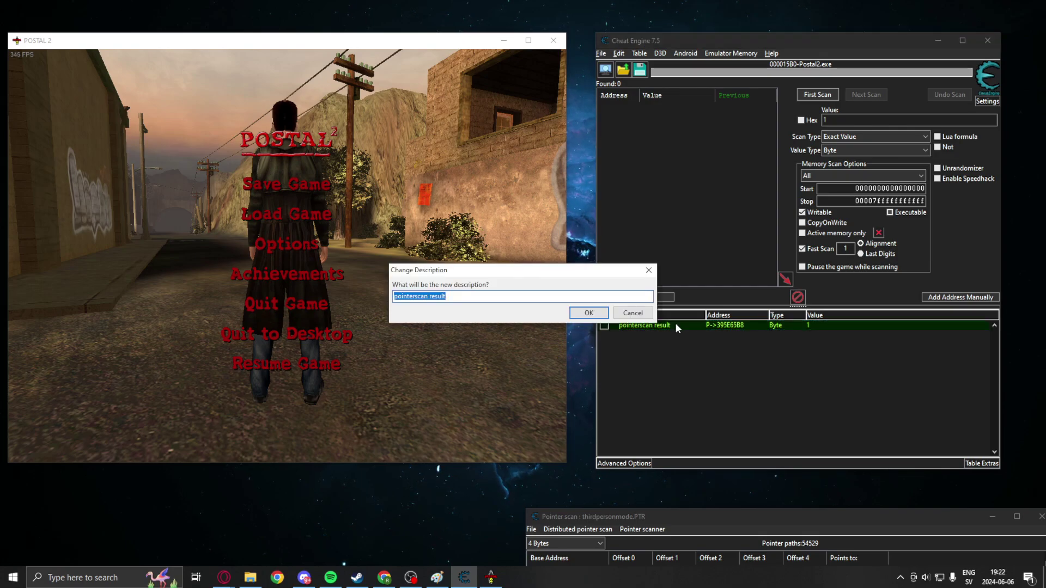